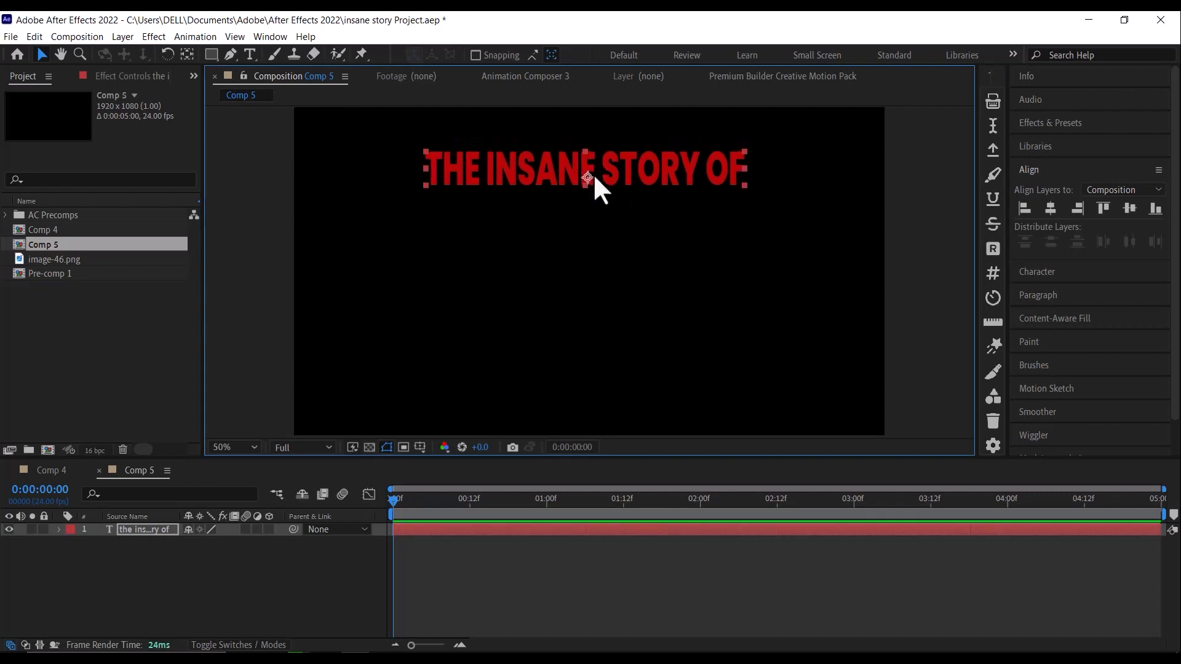
- Search the effects and presets for "light sweep"
{"action": "left_click", "coordinate": [610, 242]}
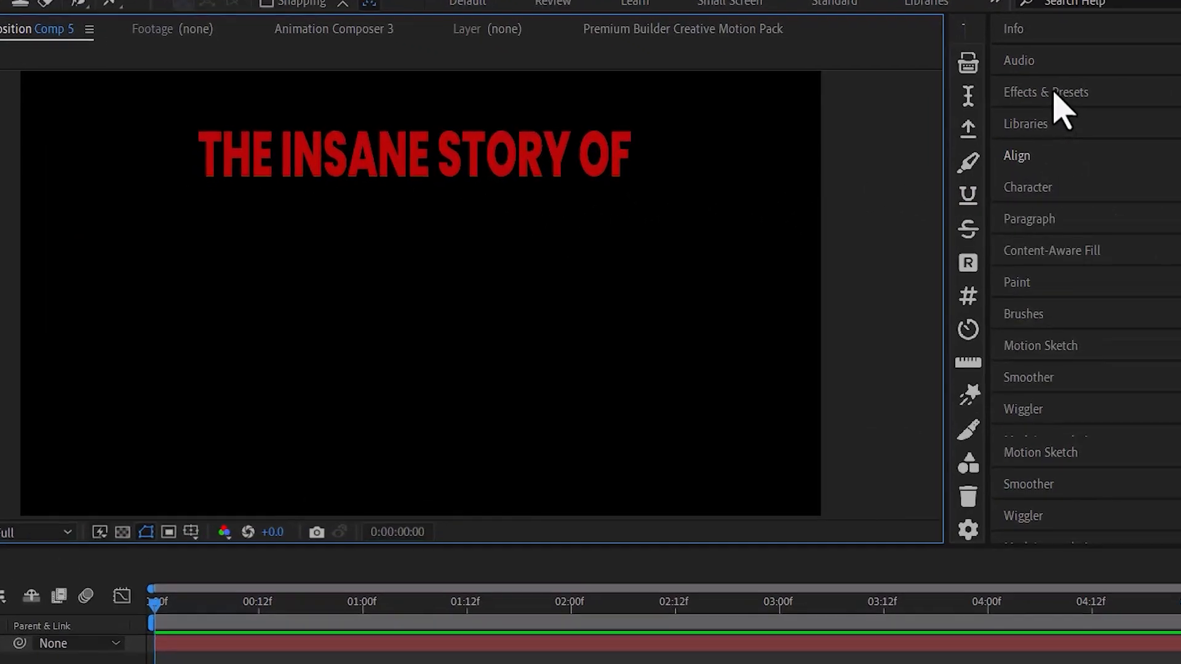
{"action": "left_click", "coordinate": [1050, 123]}
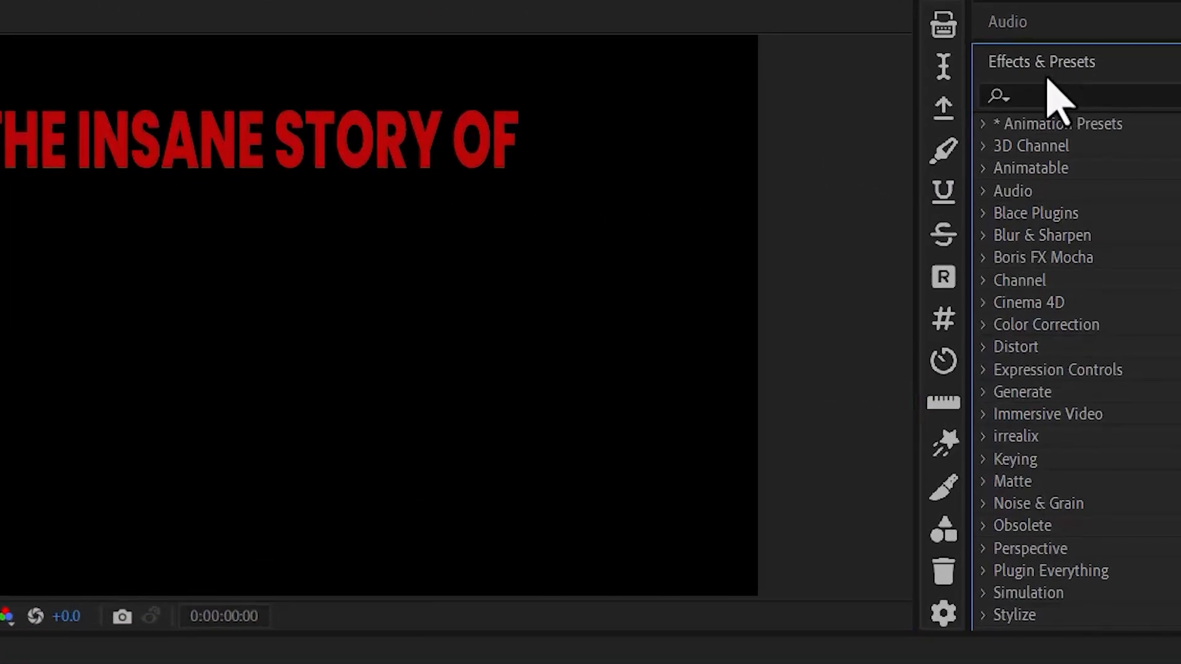
{"action": "left_click", "coordinate": [1048, 93]}
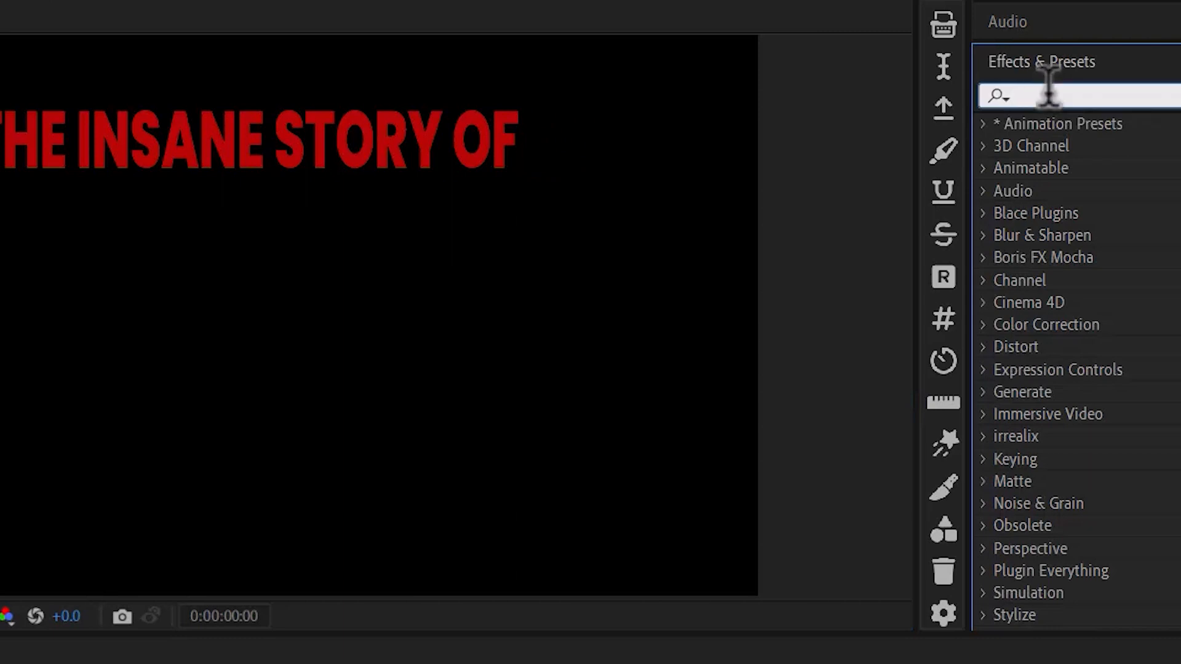
{"action": "type", "text": "light swe"}
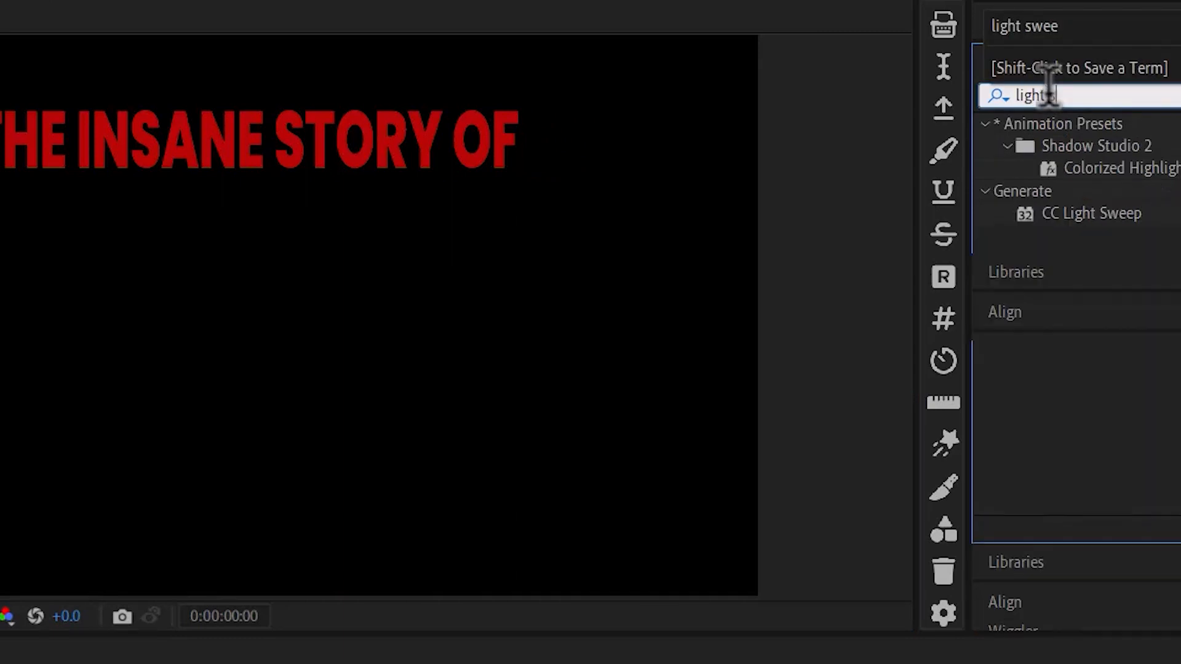
{"action": "type", "text": "eep"}
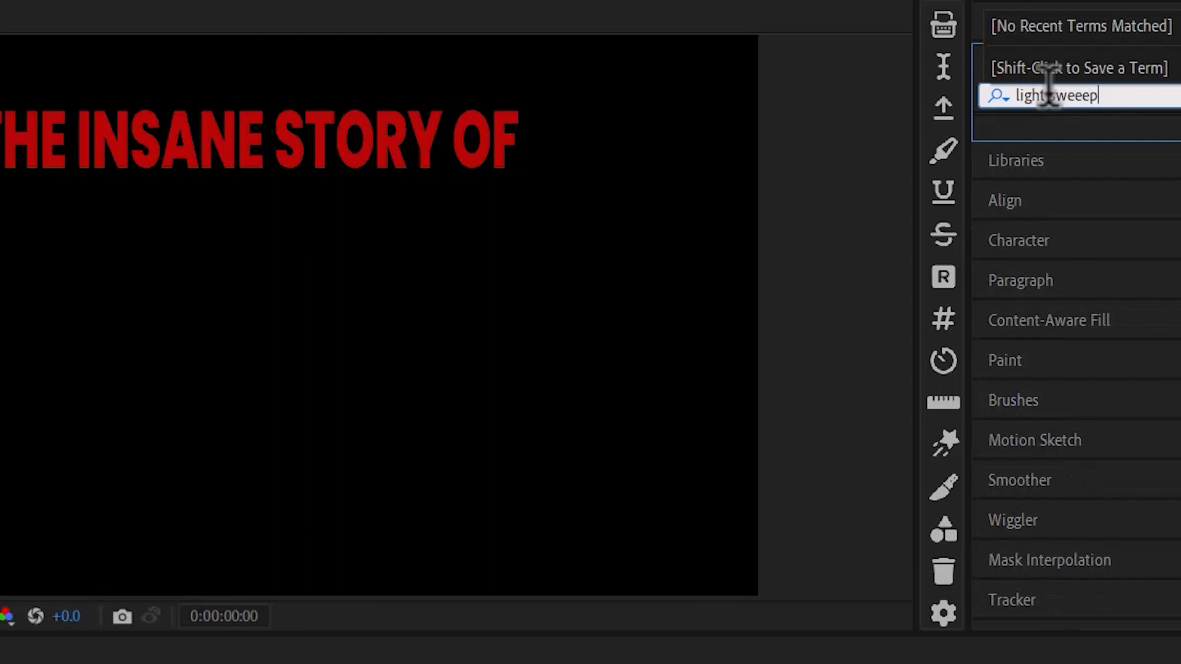
{"action": "key", "text": "BackSpace"}
{"action": "key", "text": "BackSpace"}
{"action": "key", "text": "BackSpace"}
{"action": "key", "text": "BackSpace"}
{"action": "key", "text": "BackSpace"}
{"action": "key", "text": "BackSpace"}
{"action": "key", "text": "BackSpace"}
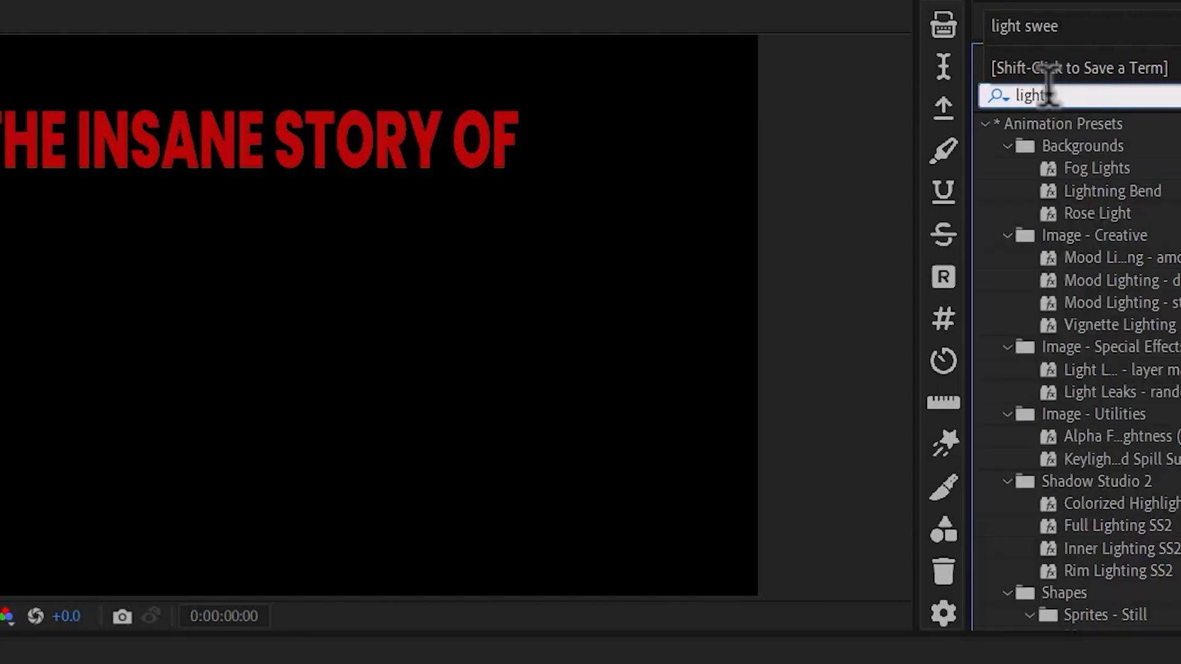
{"action": "type", "text": "sw"}
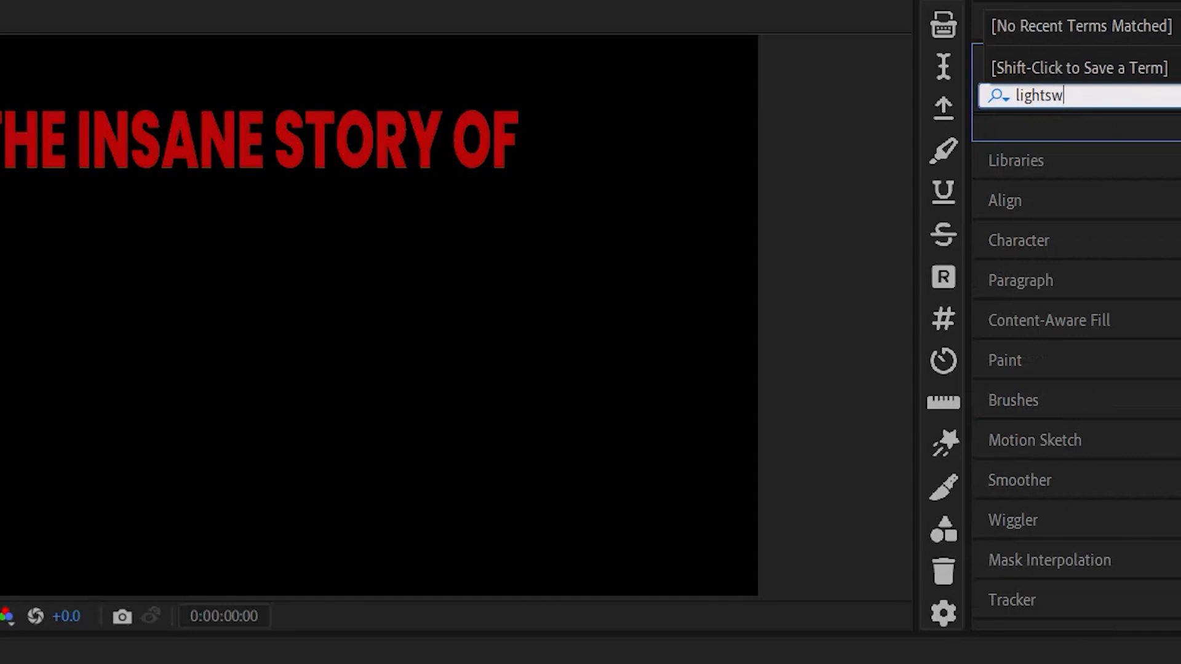
{"action": "key", "text": "BackSpace"}
{"action": "key", "text": "BackSpace"}
{"action": "type", "text": "sw"}
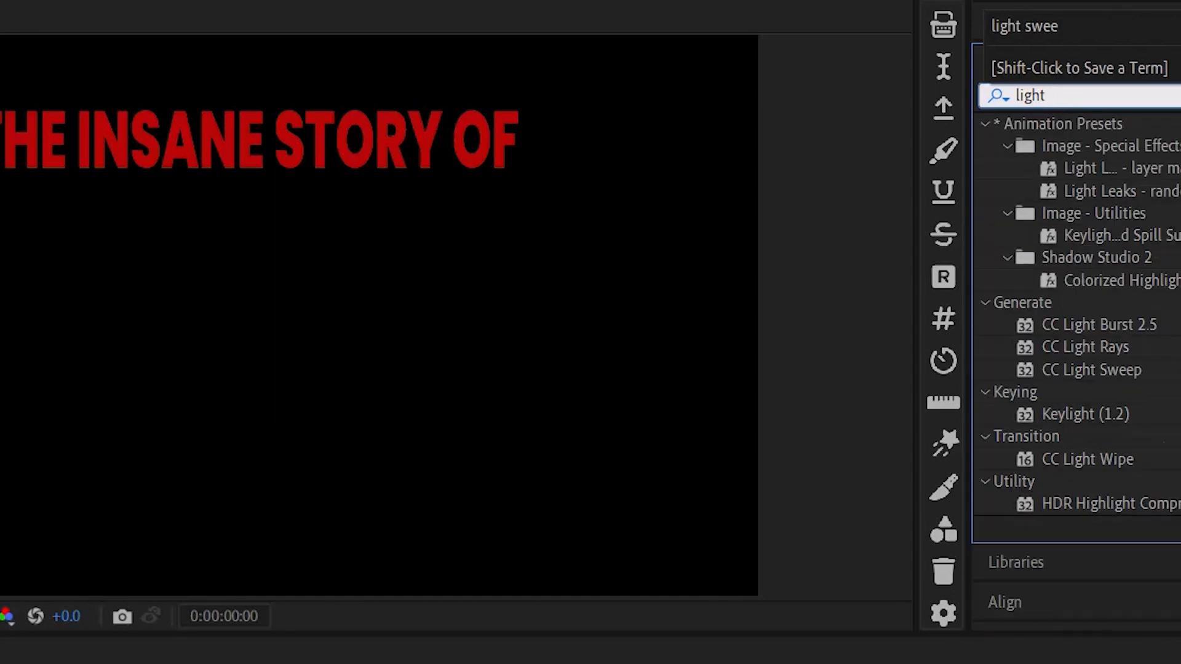
{"action": "type", "text": "eep"}
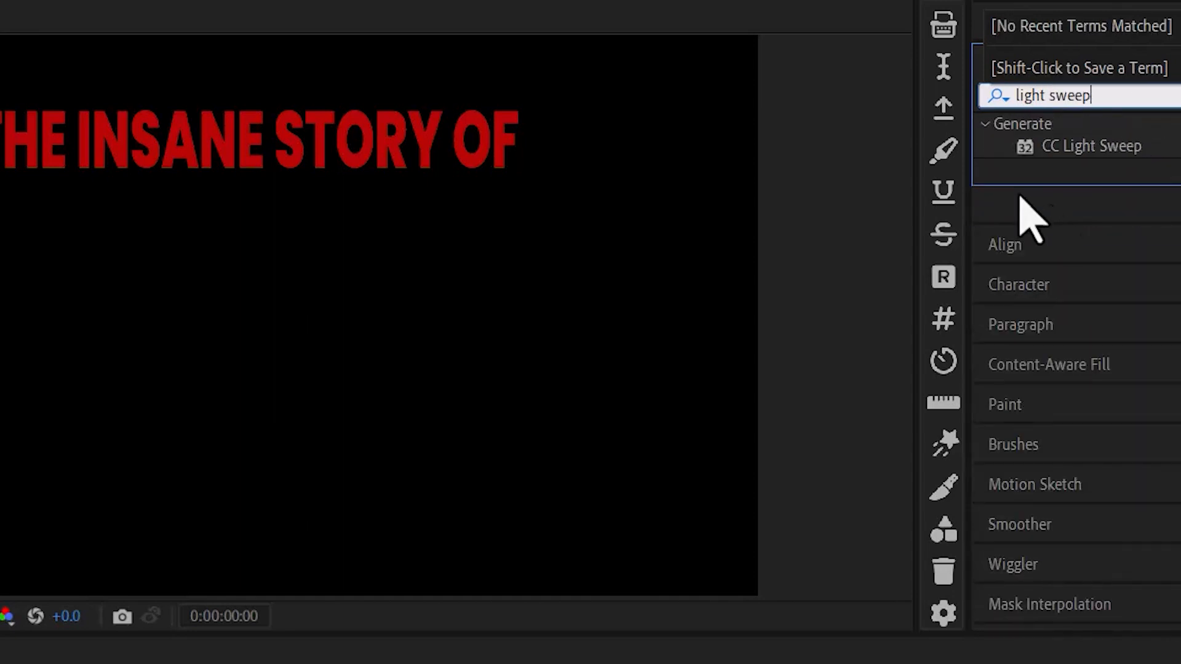
- Apply CC Light Sweep to the "THE INSANE STORY OF" text layer and move the sweep's center to about 598, 222
{"action": "left_click_drag", "start_coordinate": [1082, 147], "coordinate": [408, 381]}
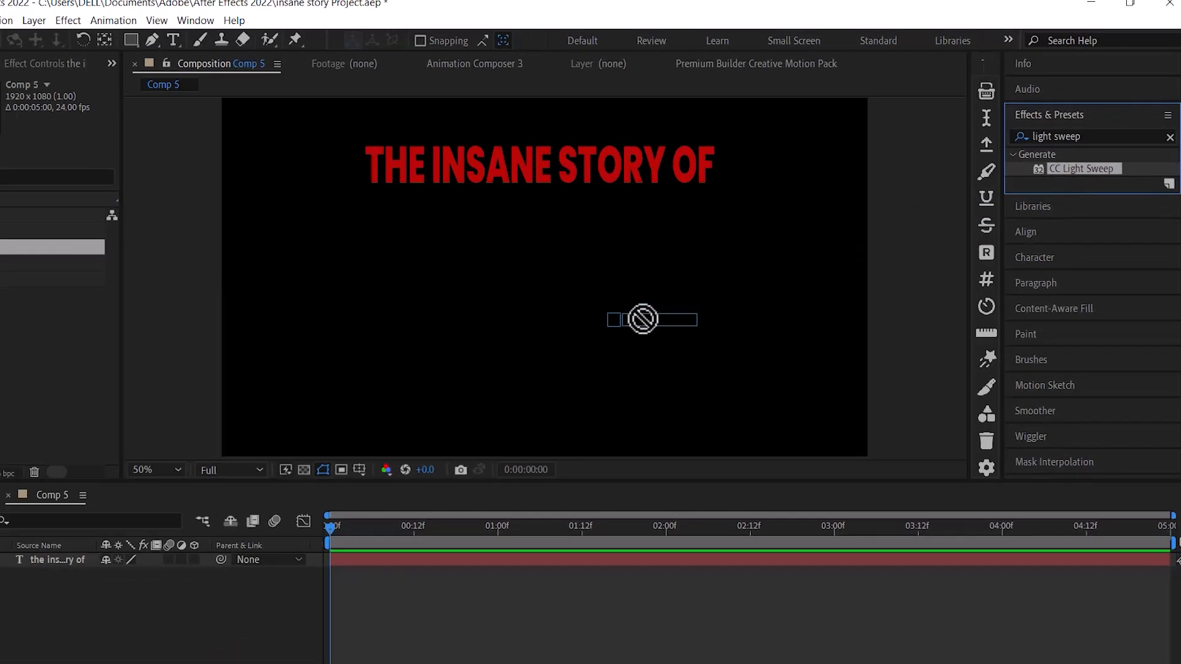
{"action": "left_click_drag", "start_coordinate": [643, 319], "coordinate": [28, 565]}
{"action": "left_click_drag", "start_coordinate": [117, 532], "coordinate": [117, 533]}
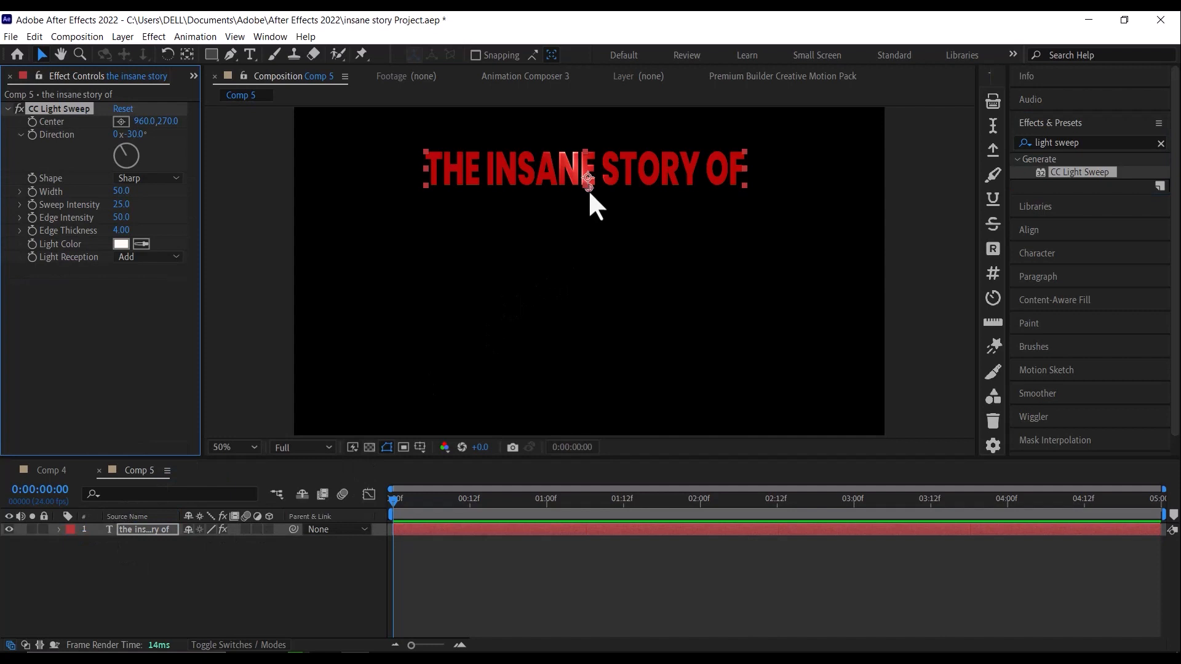
{"action": "left_click_drag", "start_coordinate": [588, 188], "coordinate": [567, 187]}
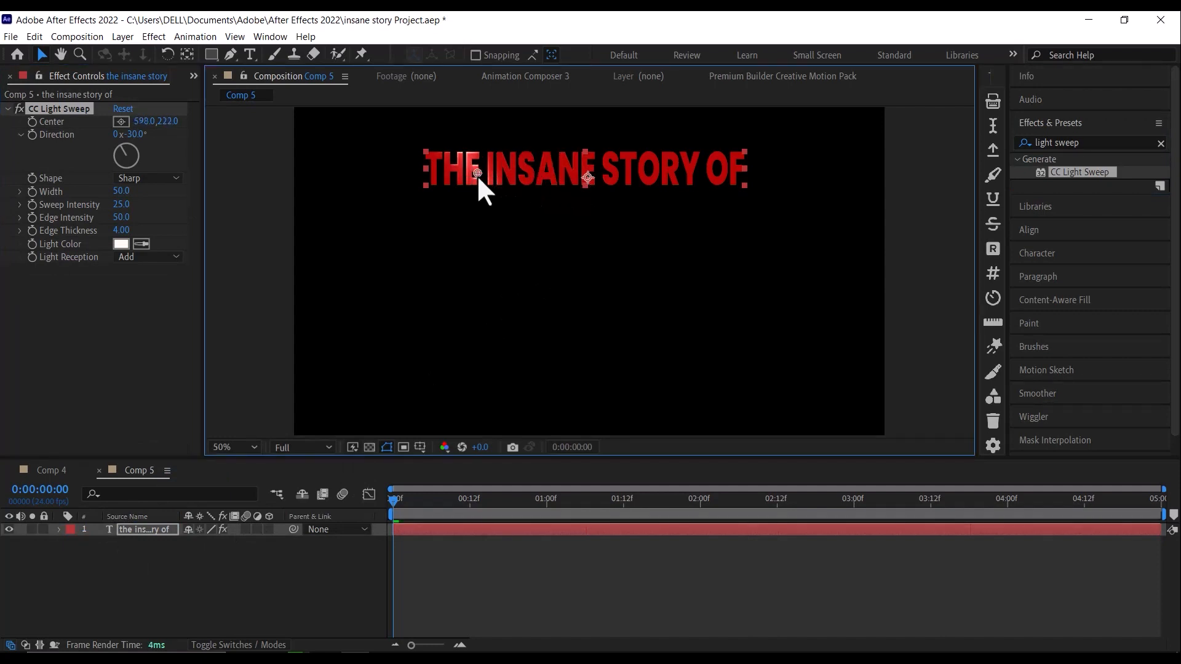
- Set the light sweep's Sweep Intensity to 70, Width to 60 and Edge Intensity to 60
{"action": "left_click", "coordinate": [121, 204]}
{"action": "double_click", "coordinate": [128, 204]}
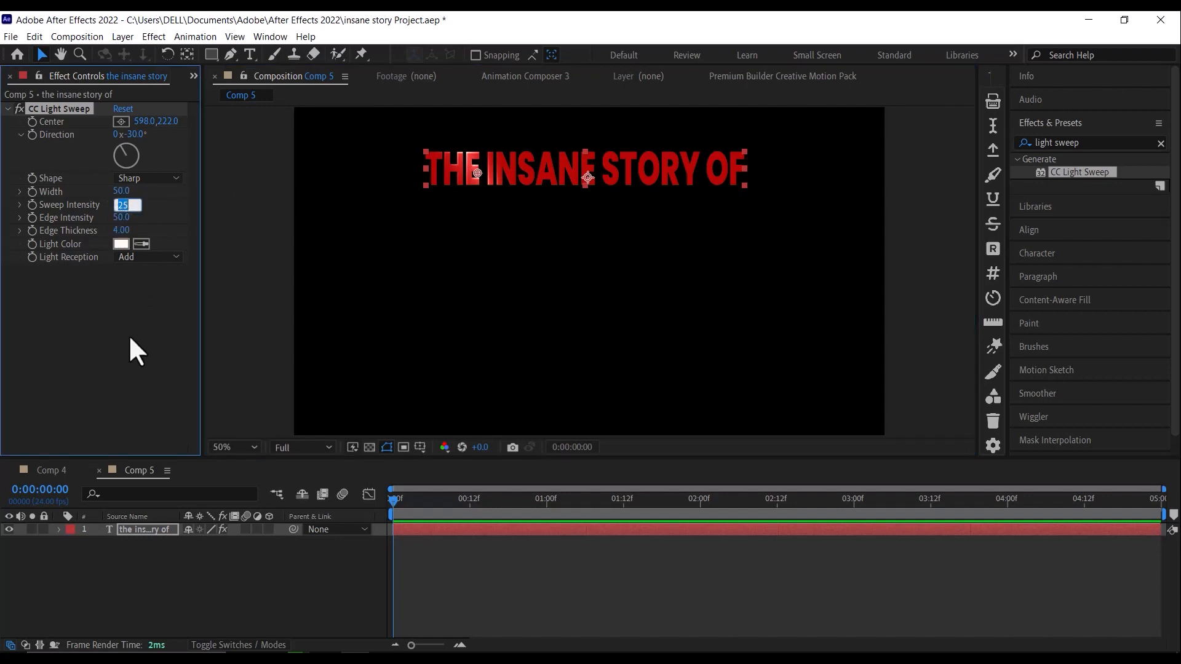
{"action": "type", "text": "70"}
{"action": "key", "text": "Return"}
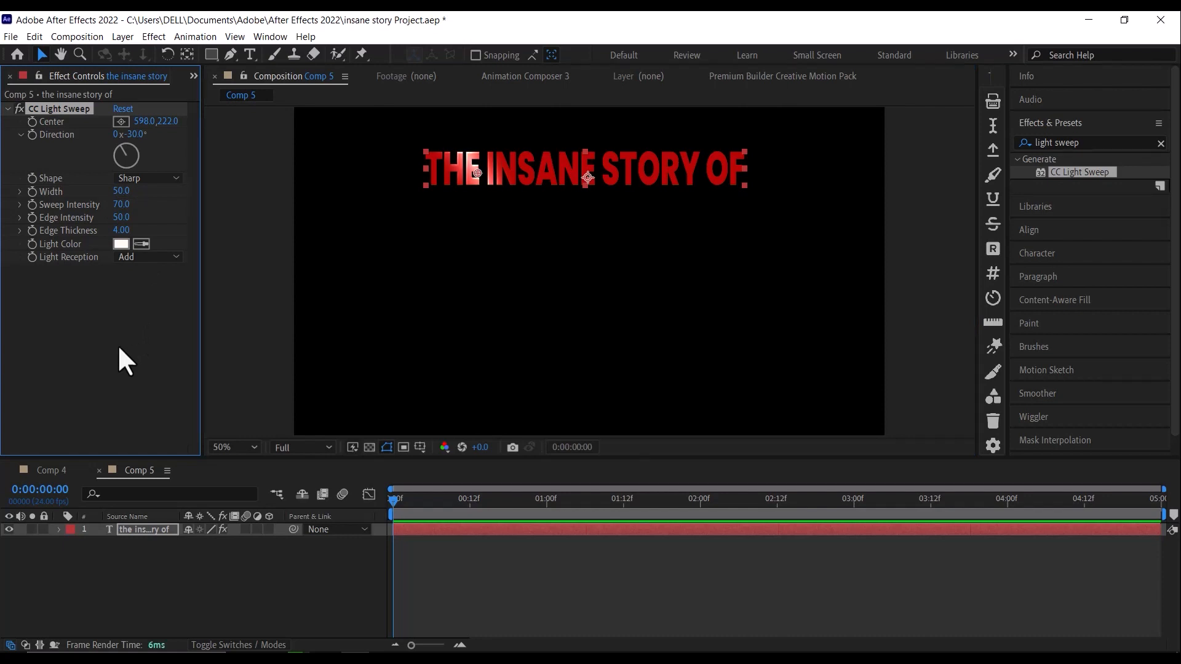
{"action": "left_click", "coordinate": [118, 192]}
{"action": "type", "text": "60"}
{"action": "key", "text": "Return"}
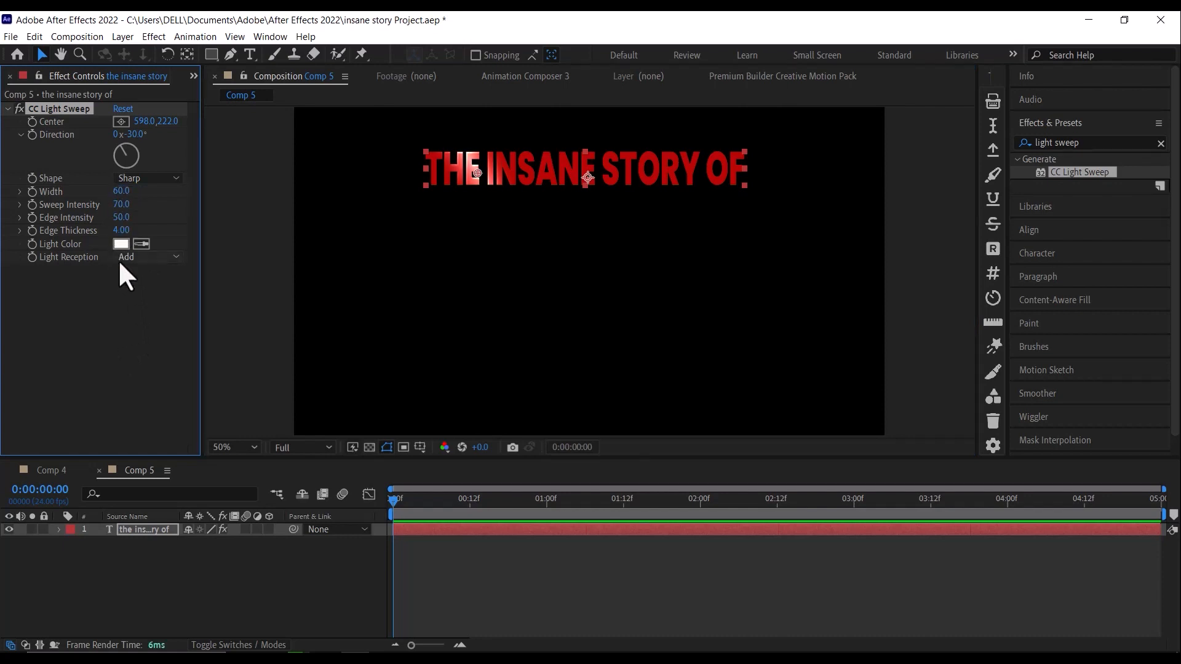
{"action": "left_click", "coordinate": [121, 218]}
{"action": "type", "text": "60"}
{"action": "key", "text": "Return"}
- Place the sweep's center just before the title at about 326, 198 and start keyframing it at 0:00:00:00
{"action": "left_click", "coordinate": [120, 121]}
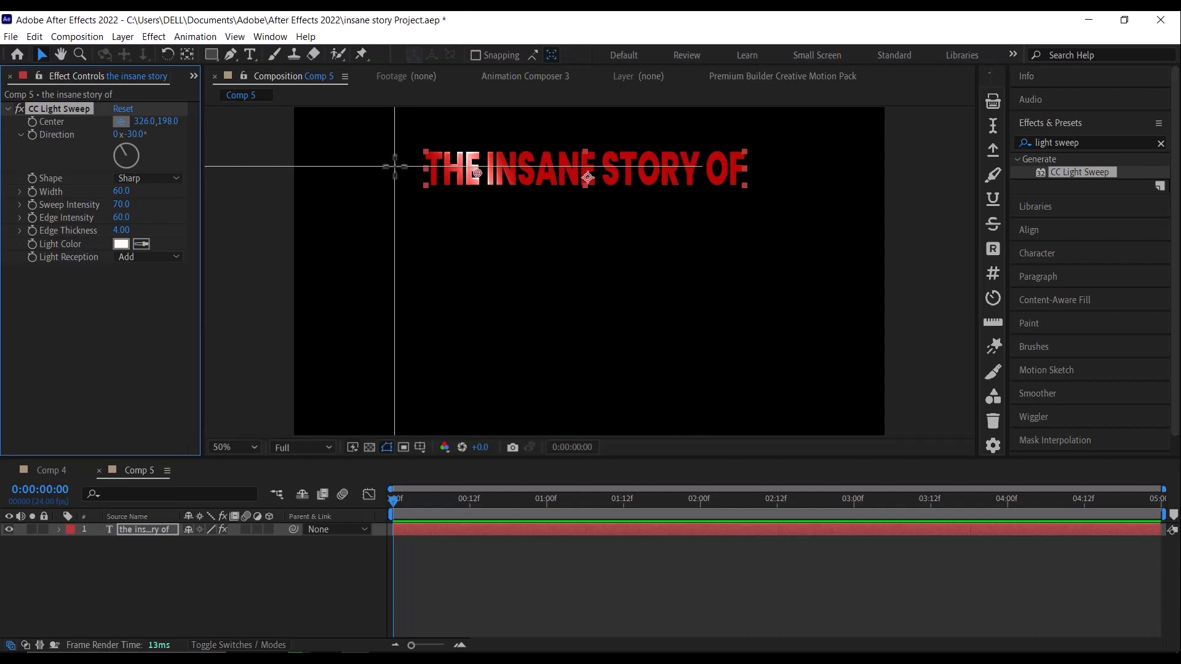
{"action": "left_click", "coordinate": [394, 166]}
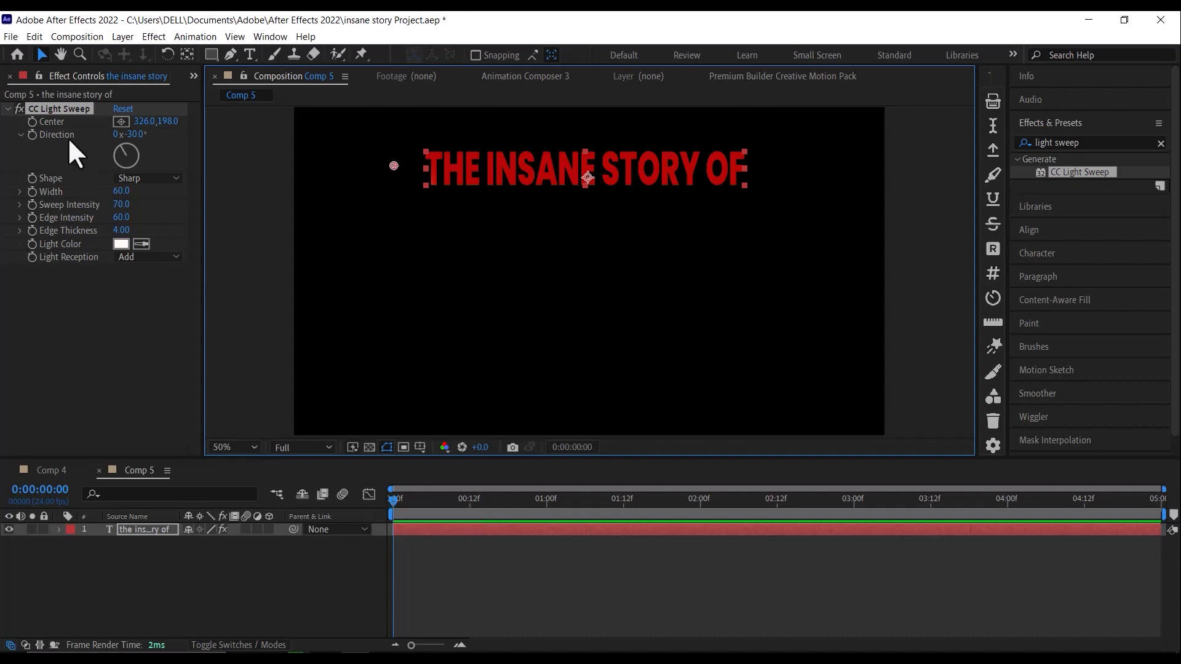
{"action": "left_click", "coordinate": [31, 119]}
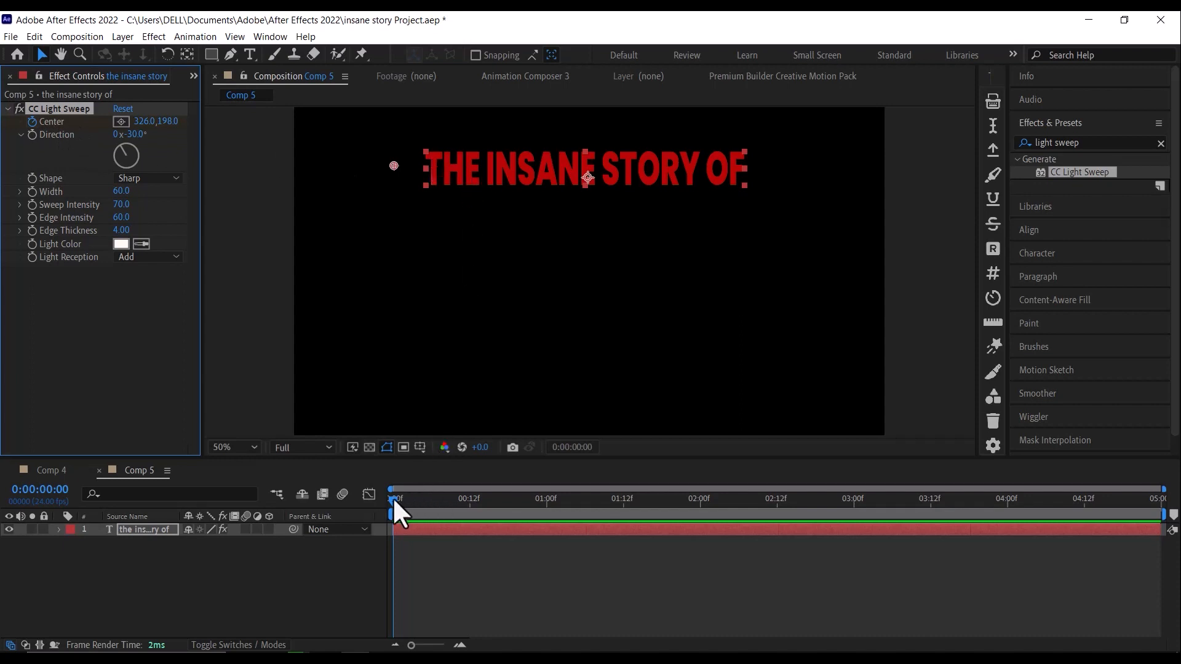
- At 0:00:02:01, keyframe the sweep's center just past the end of the title at about 1572, 200
{"action": "left_click_drag", "start_coordinate": [394, 499], "coordinate": [705, 490]}
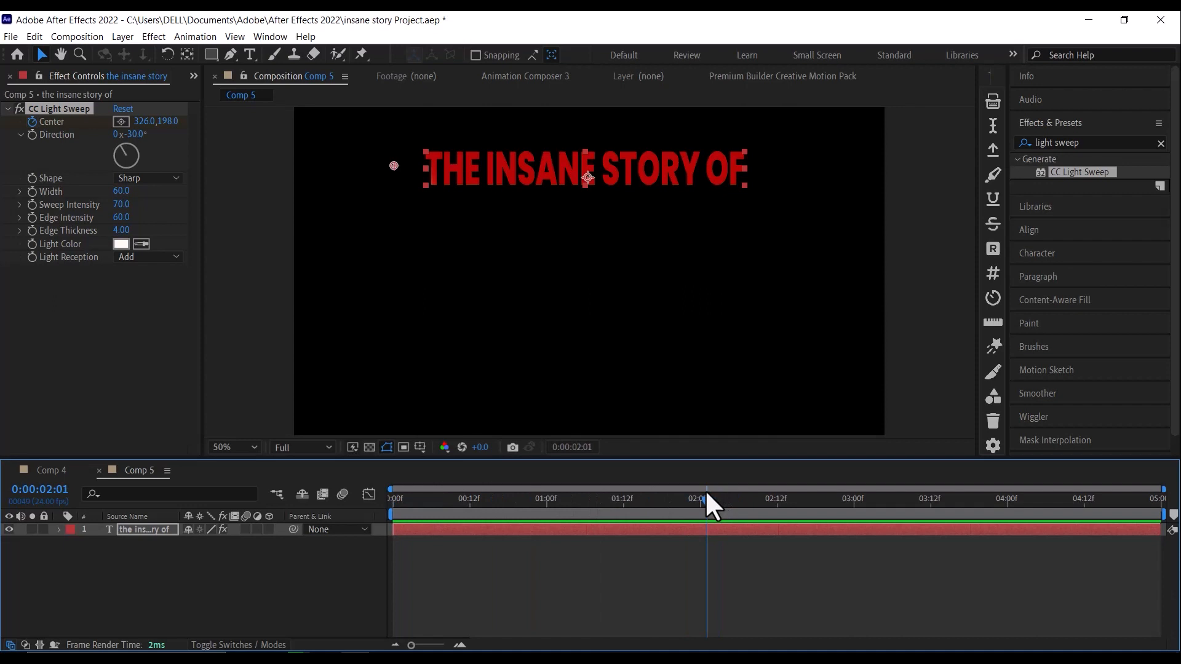
{"action": "left_click", "coordinate": [121, 120]}
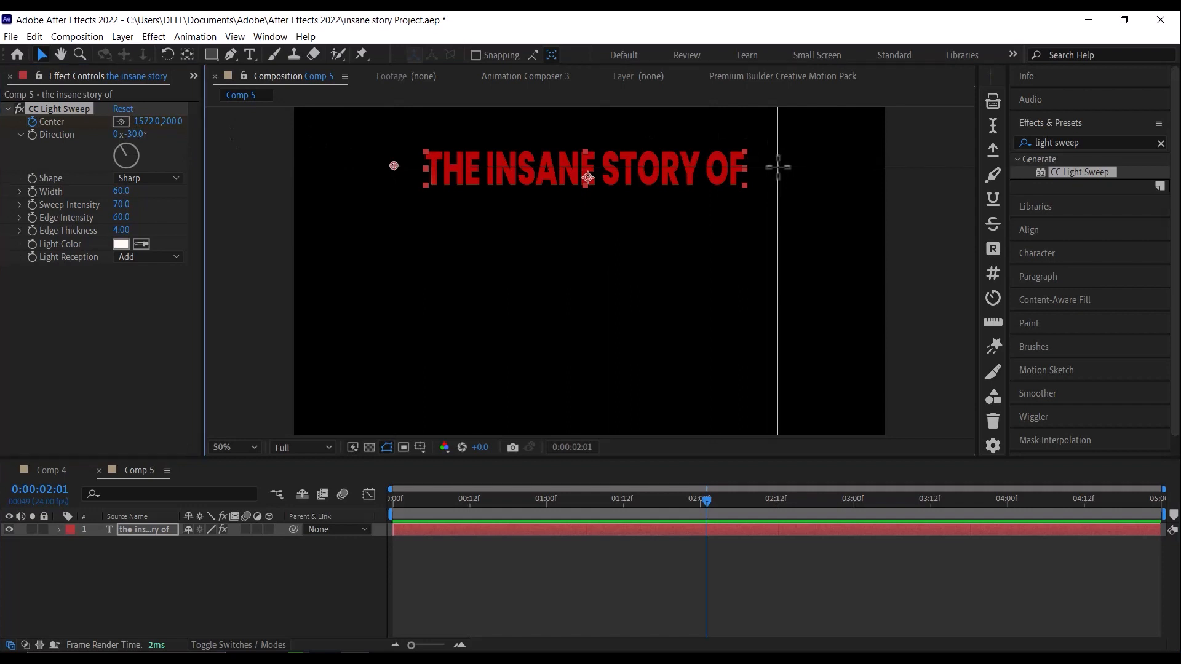
{"action": "left_click", "coordinate": [778, 166]}
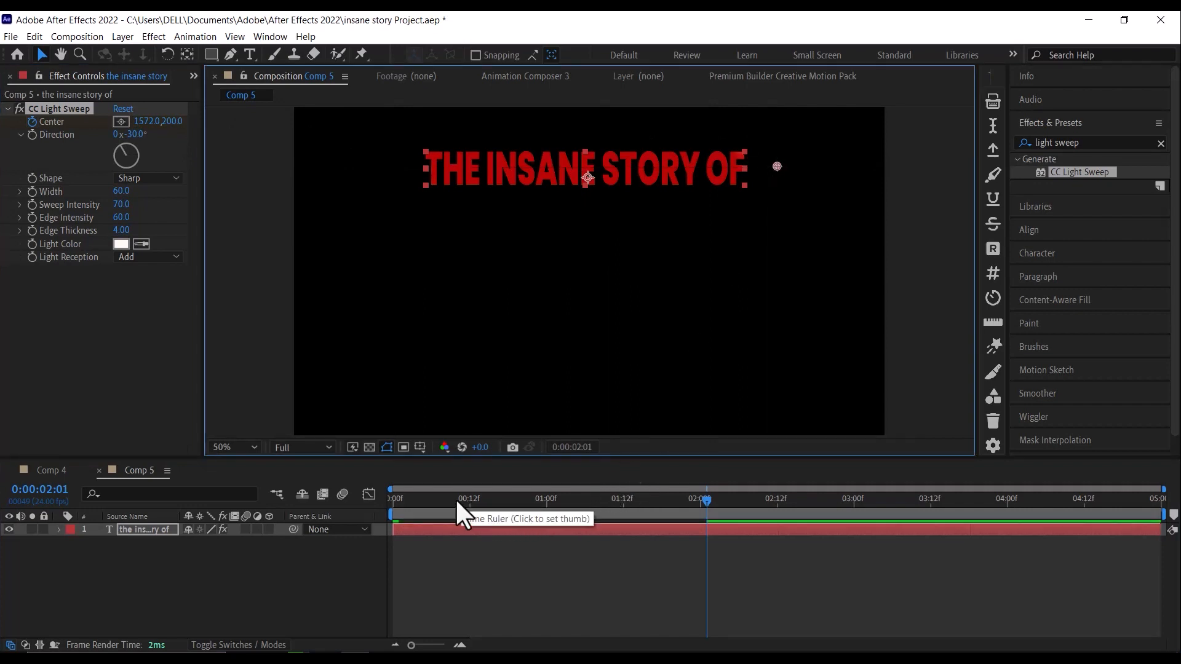
- Preview the light sweep animation from the start of Comp 5, then deselect the text layer
{"action": "left_click", "coordinate": [389, 501]}
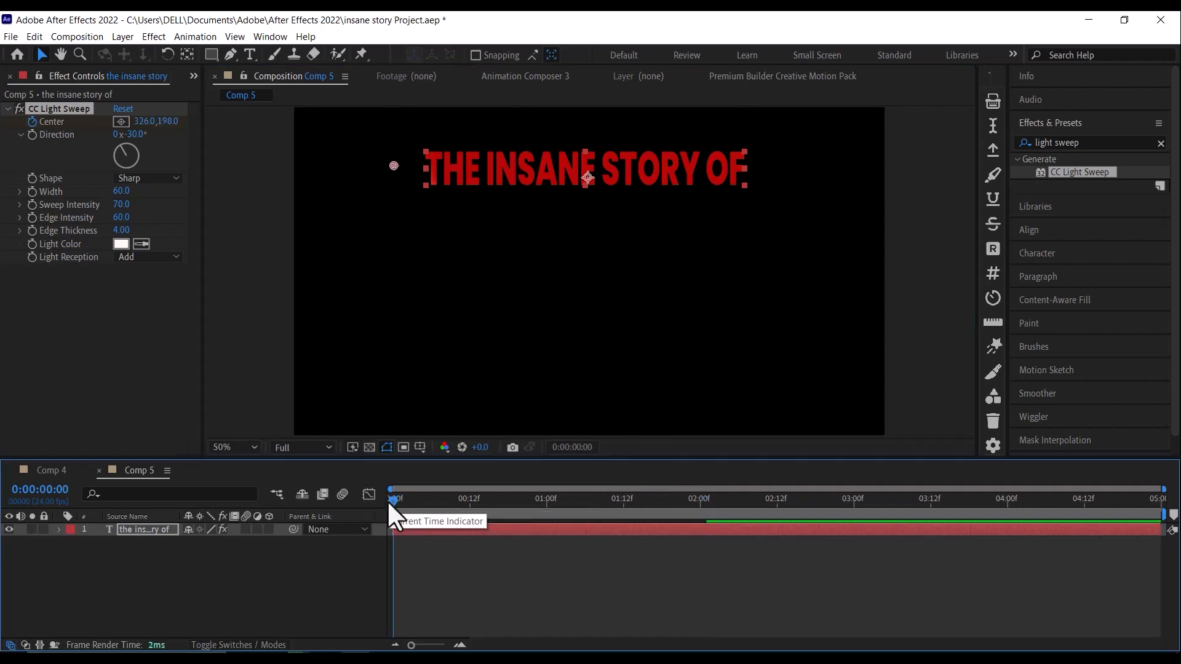
{"action": "key", "text": "space"}
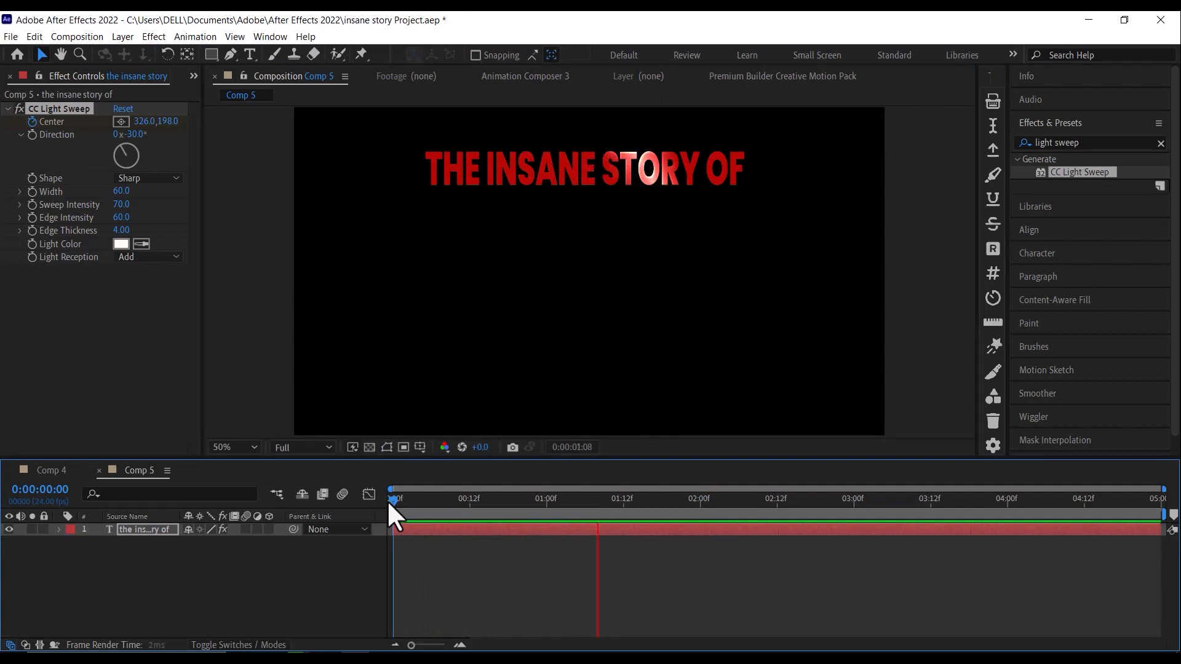
{"action": "key", "text": "space"}
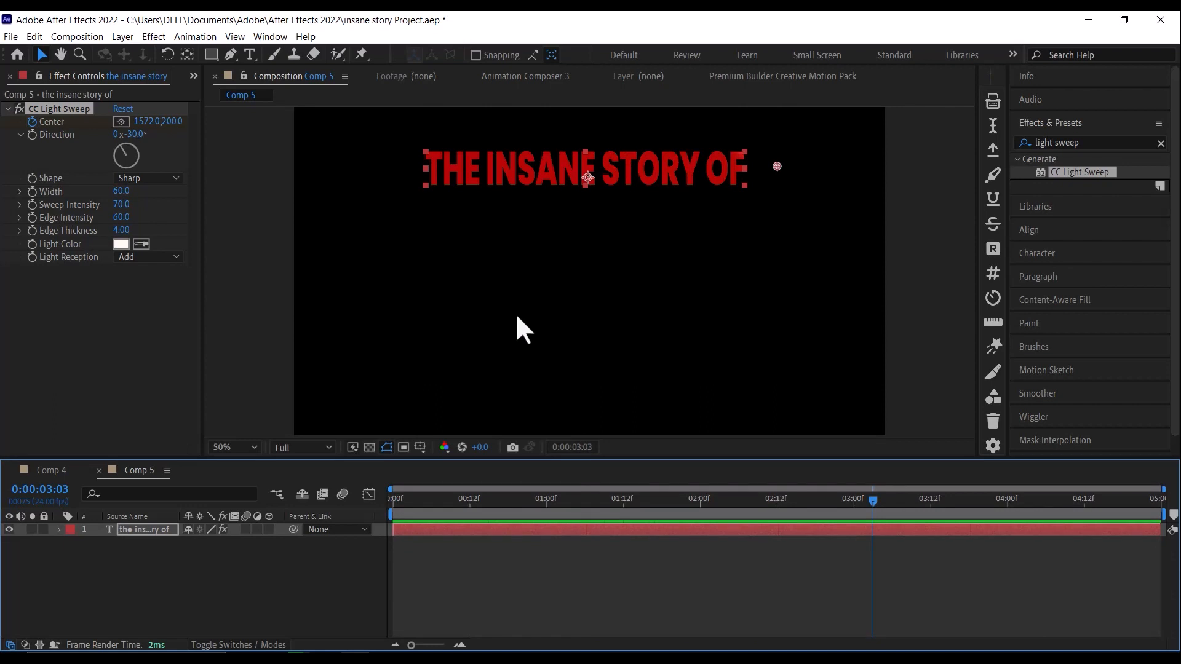
{"action": "left_click", "coordinate": [250, 588]}
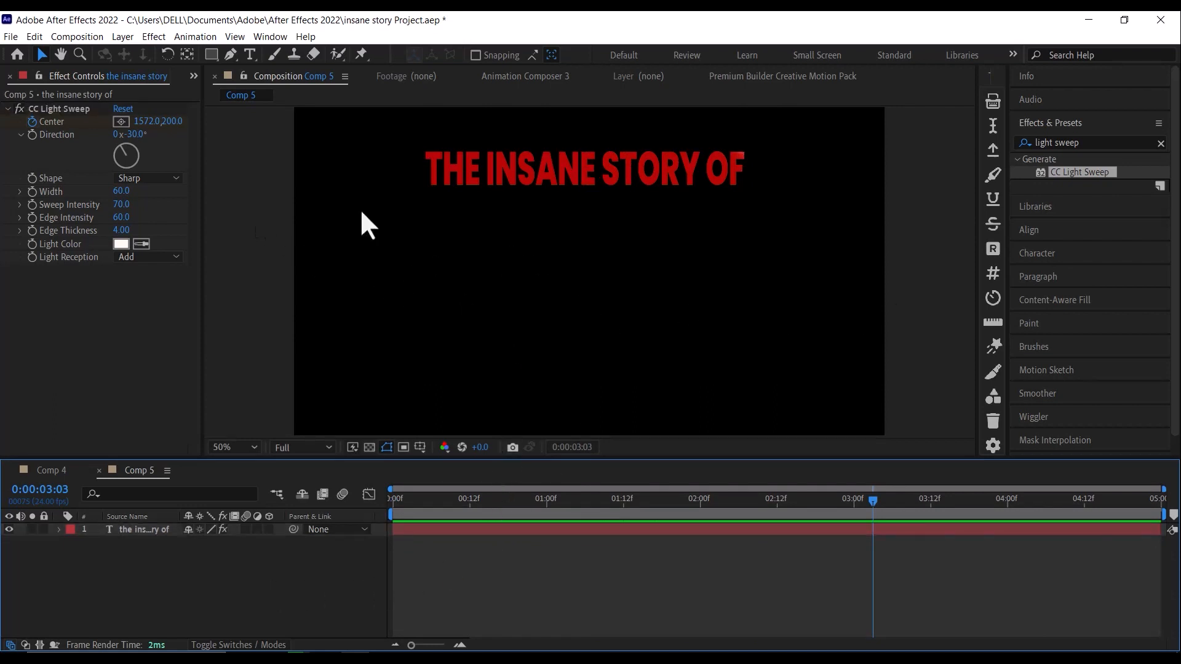
- Switch to the browser and examine the Nintendo logo image results, including the source page of the transparent Hatchwise logo
{"action": "key", "text": "alt+Tab"}
{"action": "scroll", "coordinate": [198, 418], "scroll_direction": "up", "scroll_amount": 8}
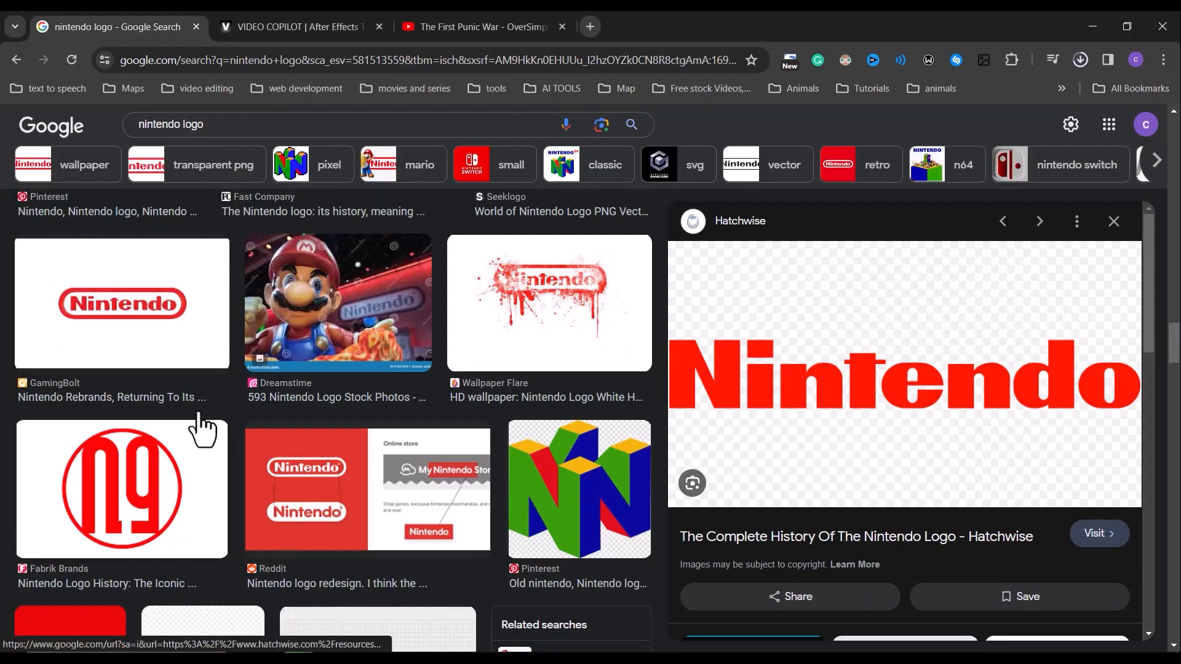
{"action": "scroll", "coordinate": [215, 339], "scroll_direction": "up", "scroll_amount": 5}
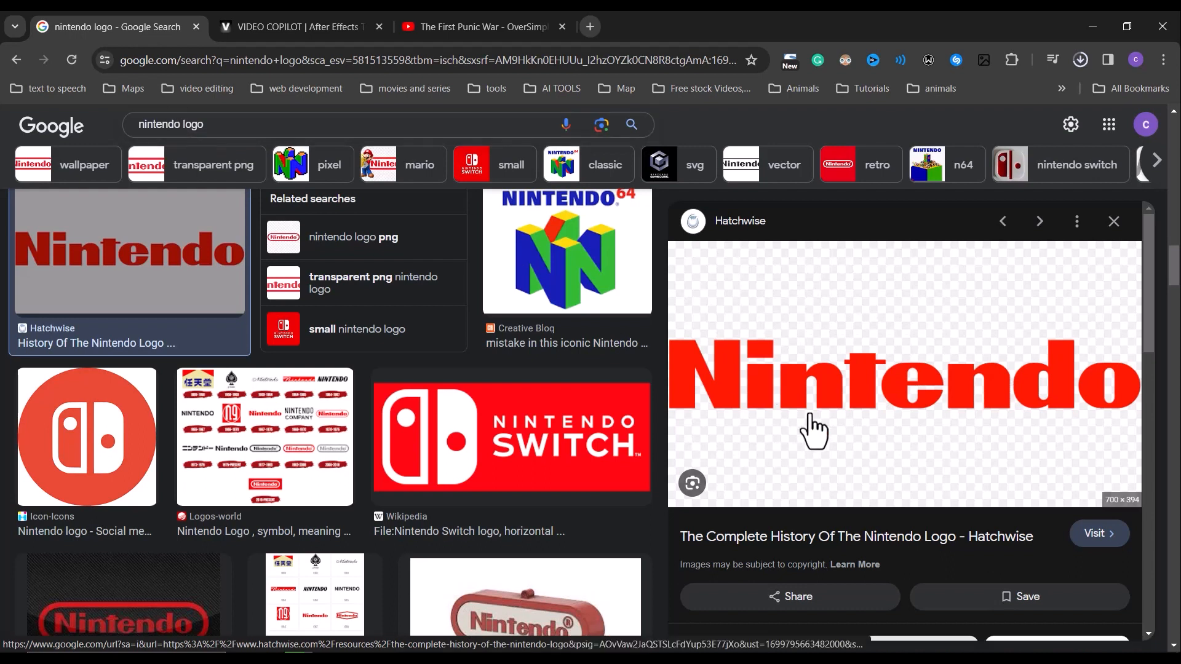
{"action": "scroll", "coordinate": [257, 364], "scroll_direction": "down", "scroll_amount": 3}
{"action": "scroll", "coordinate": [255, 368], "scroll_direction": "up", "scroll_amount": 8}
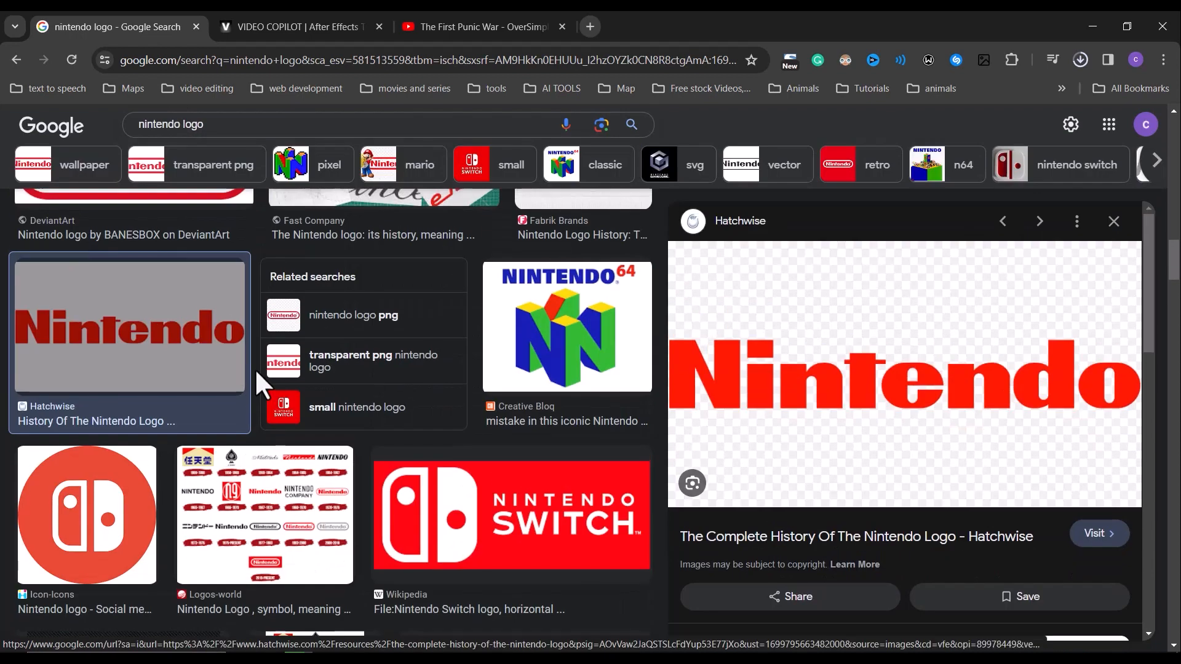
{"action": "scroll", "coordinate": [277, 369], "scroll_direction": "down", "scroll_amount": 4}
{"action": "scroll", "coordinate": [382, 361], "scroll_direction": "down", "scroll_amount": 5}
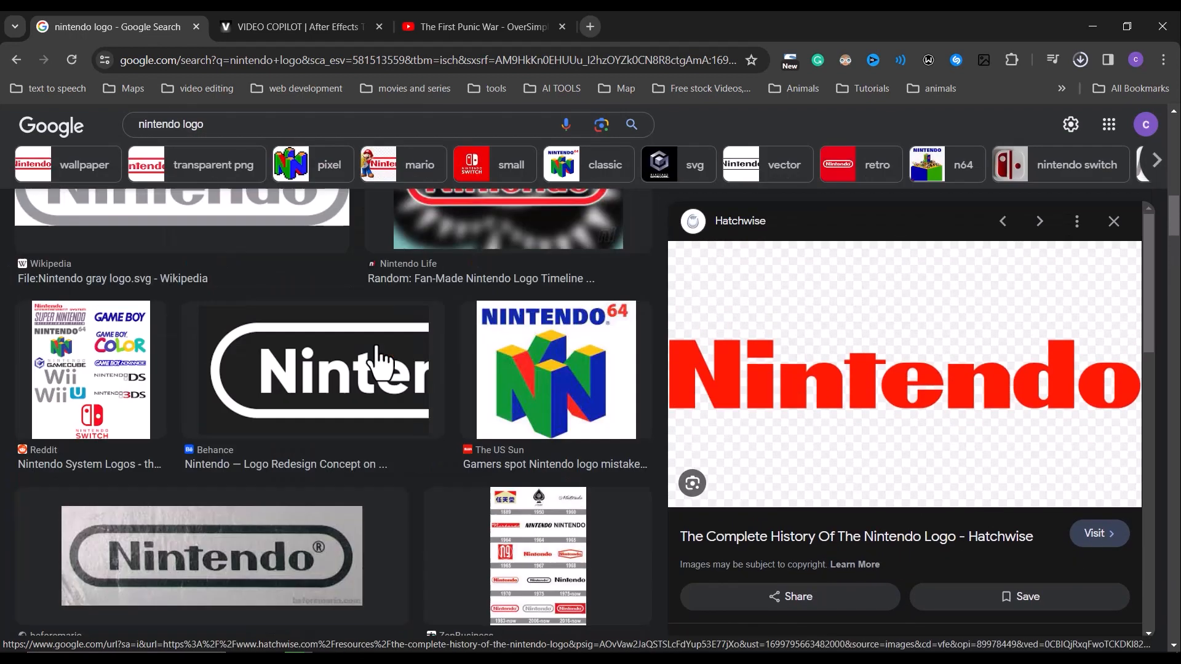
{"action": "scroll", "coordinate": [381, 363], "scroll_direction": "up", "scroll_amount": 8}
{"action": "scroll", "coordinate": [369, 366], "scroll_direction": "down", "scroll_amount": 4}
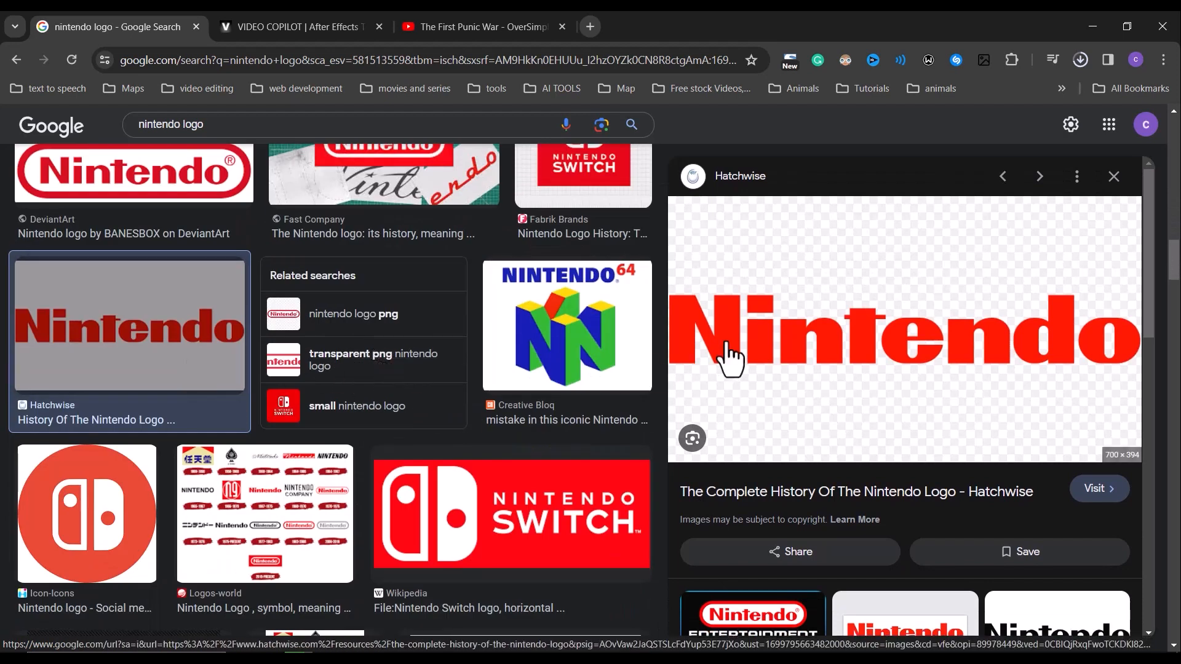
{"action": "left_click", "coordinate": [808, 318]}
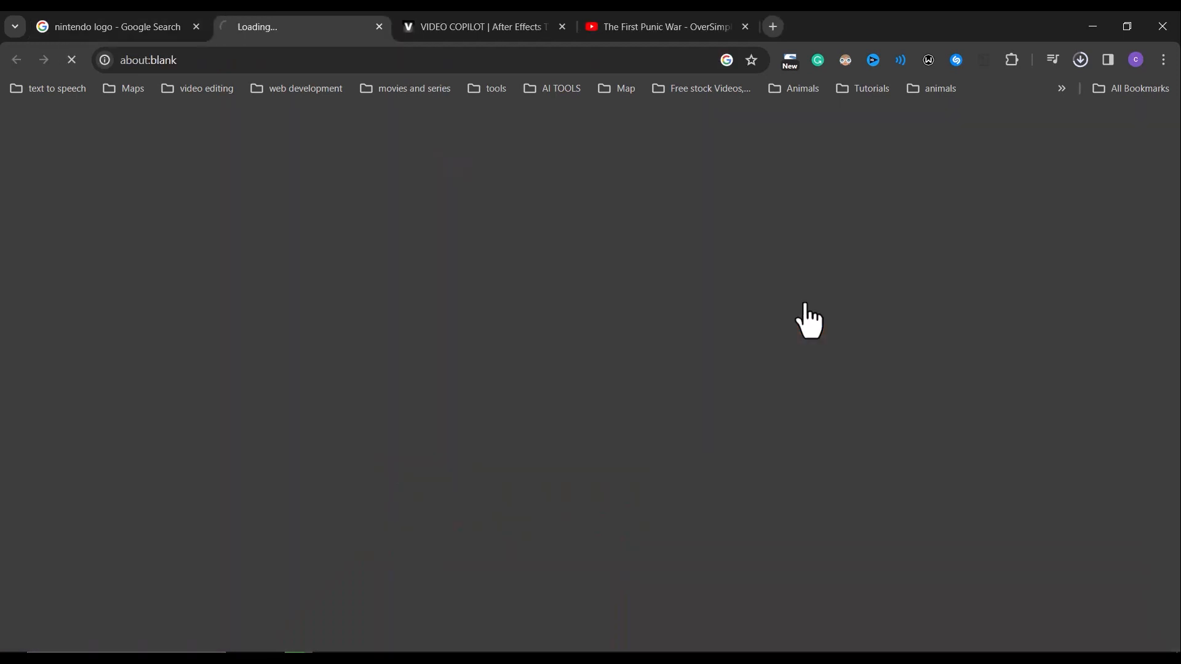
{"action": "left_click", "coordinate": [380, 27]}
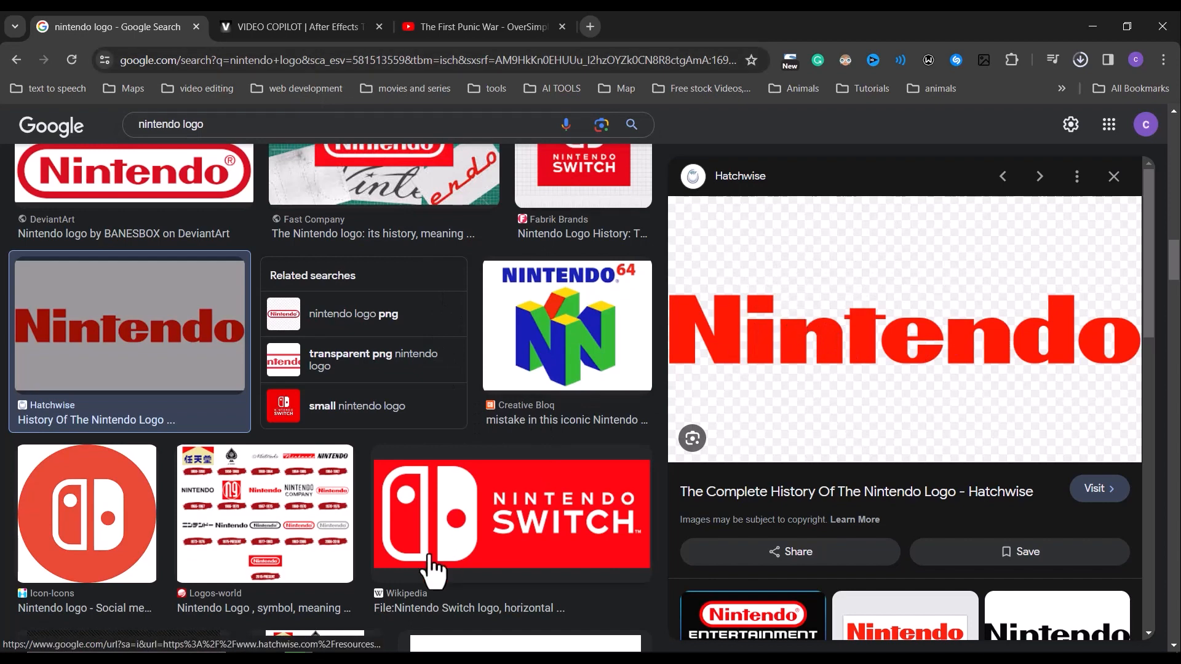
- Switch back to After Effects, add image-46.png to Comp 5 below the title text layer and scale it to 217%
{"action": "key", "text": "alt+Tab"}
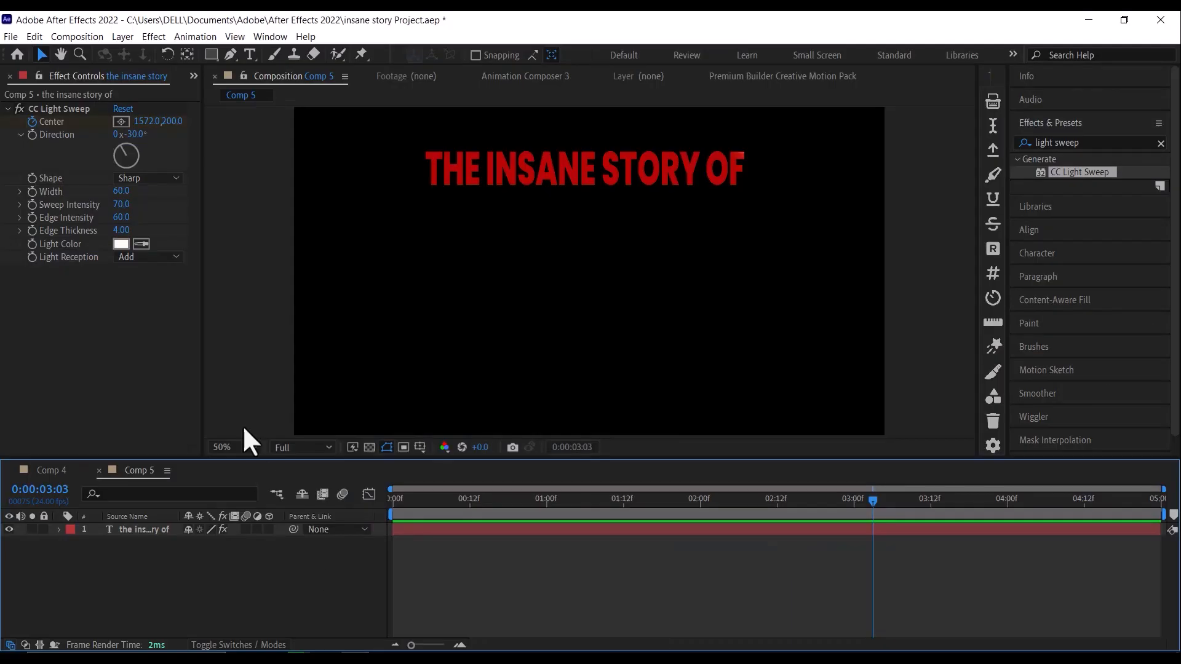
{"action": "left_click", "coordinate": [193, 76]}
{"action": "left_click", "coordinate": [237, 97]}
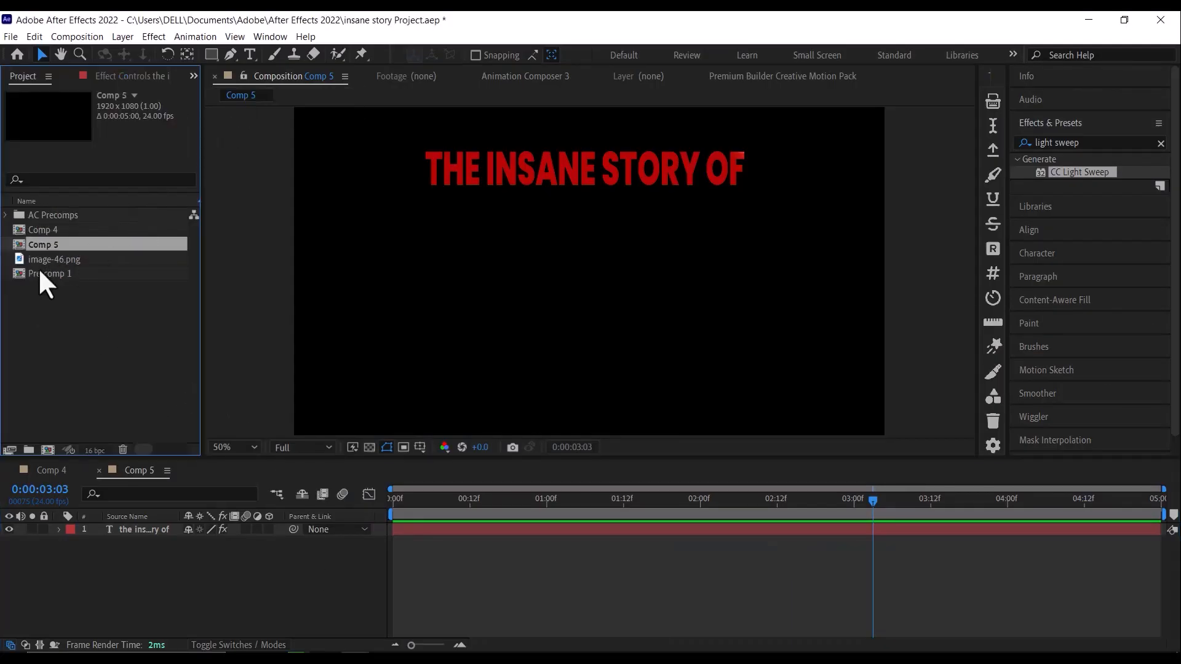
{"action": "left_click", "coordinate": [64, 259]}
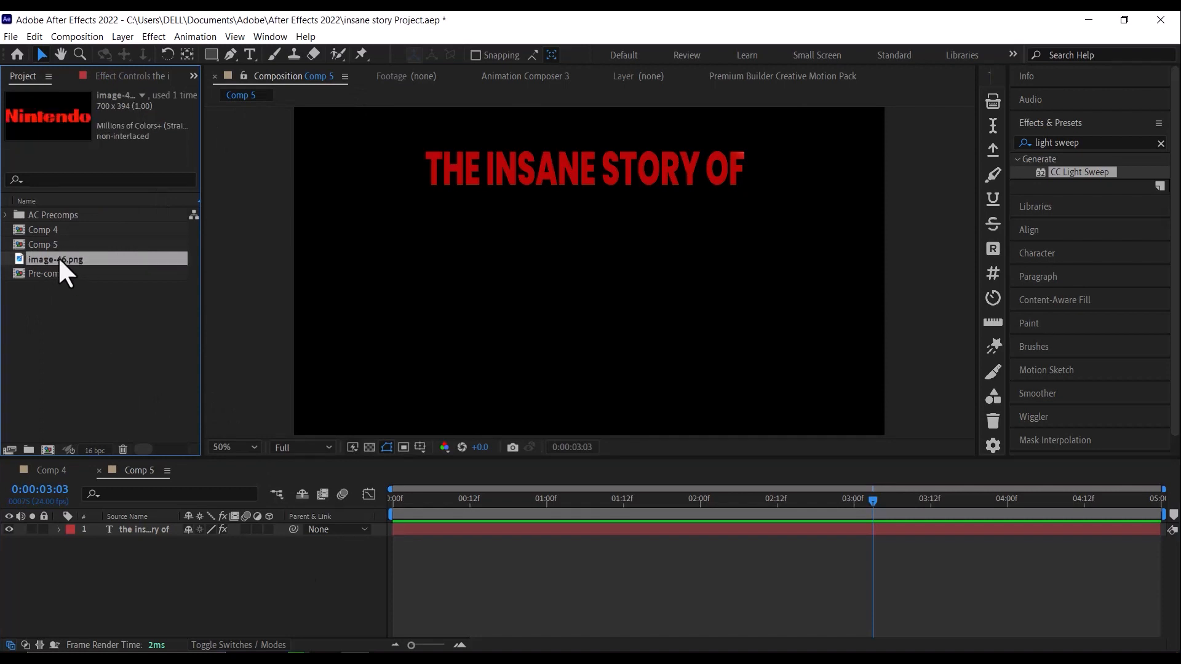
{"action": "left_click_drag", "start_coordinate": [57, 256], "coordinate": [99, 569]}
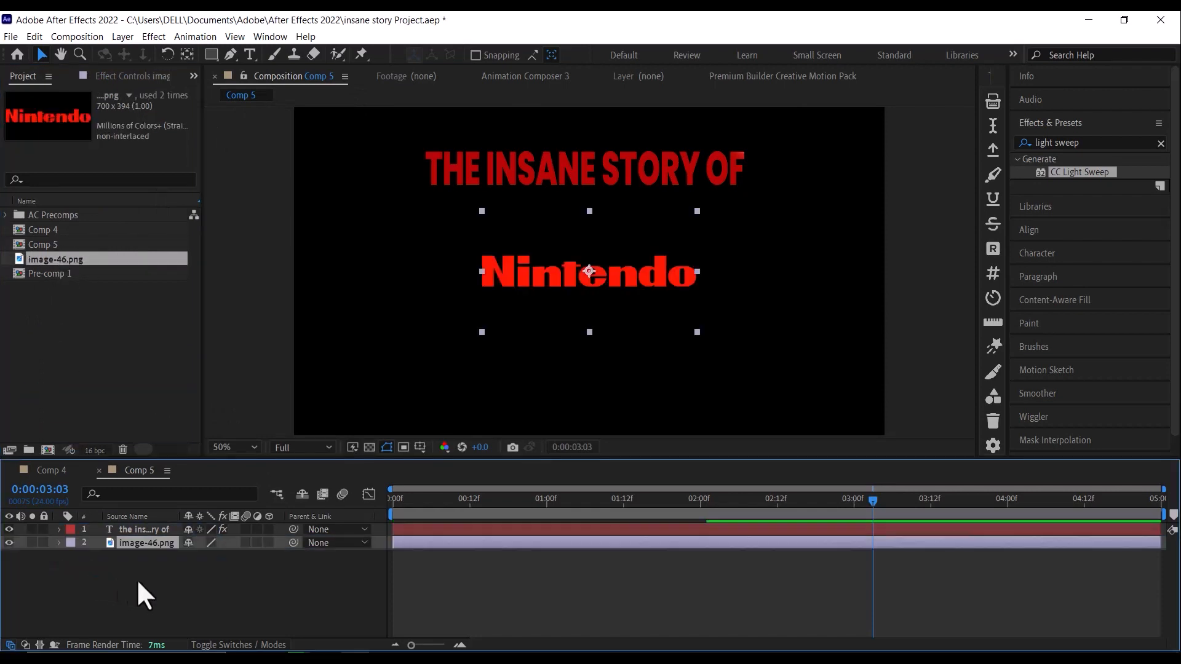
{"action": "key", "text": "s"}
{"action": "left_click_drag", "start_coordinate": [206, 556], "coordinate": [316, 579]}
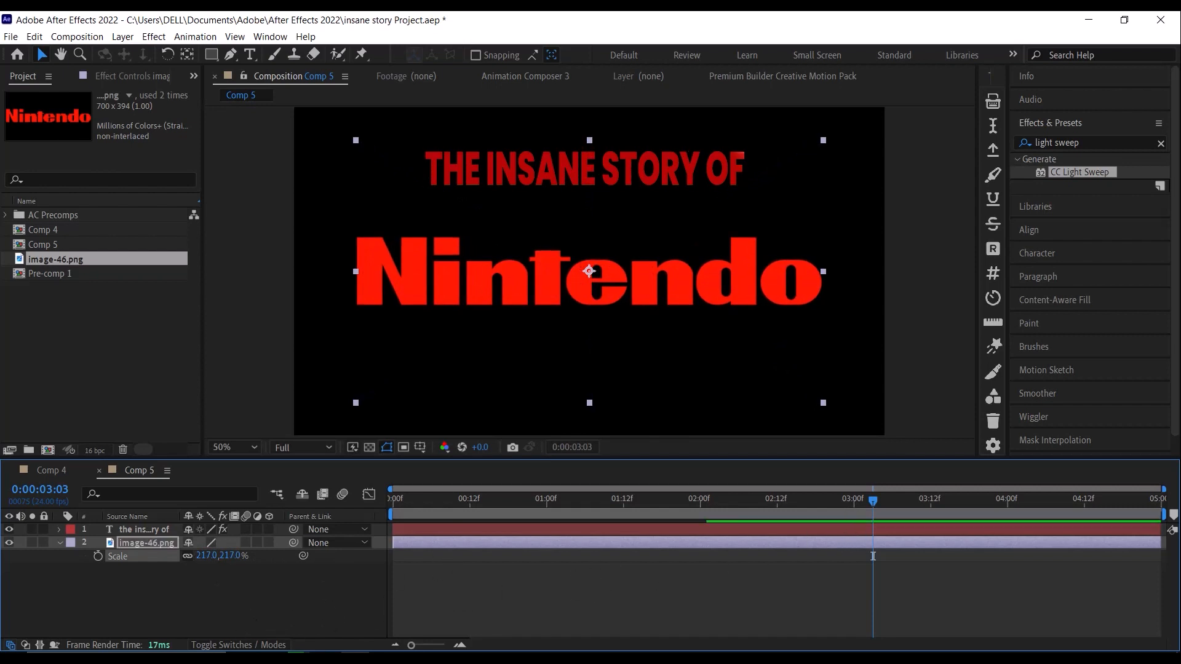
- Find the Venetian Blinds transition effect and apply it to the Nintendo logo layer
{"action": "left_click", "coordinate": [1088, 142]}
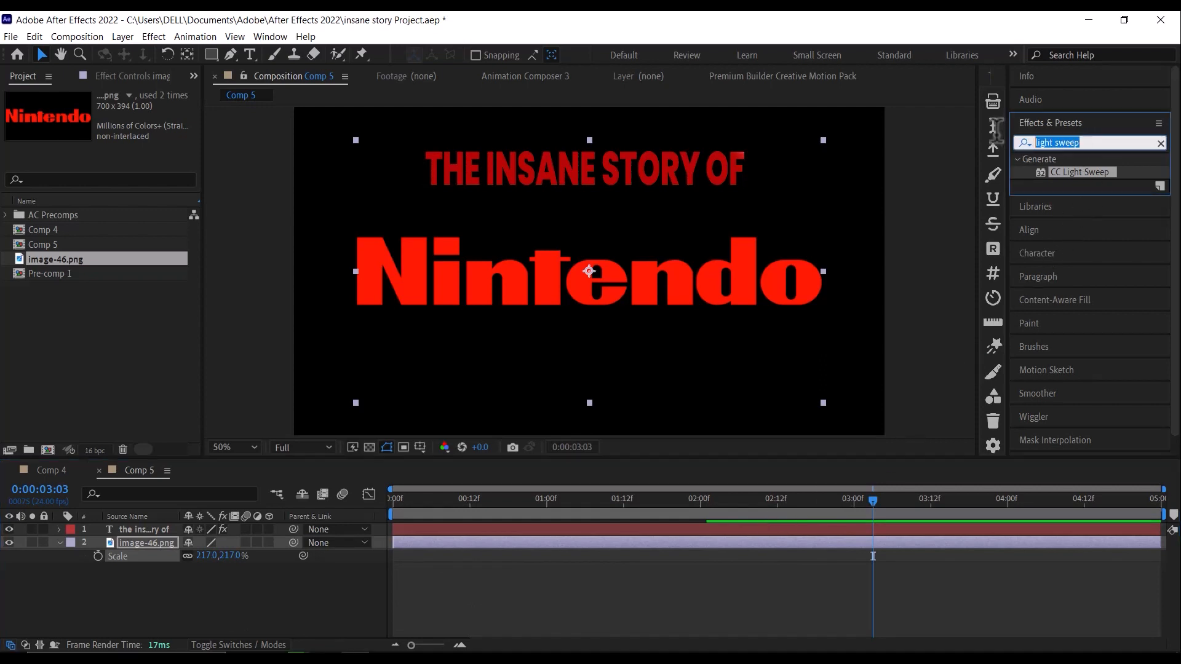
{"action": "type", "text": "venetia"}
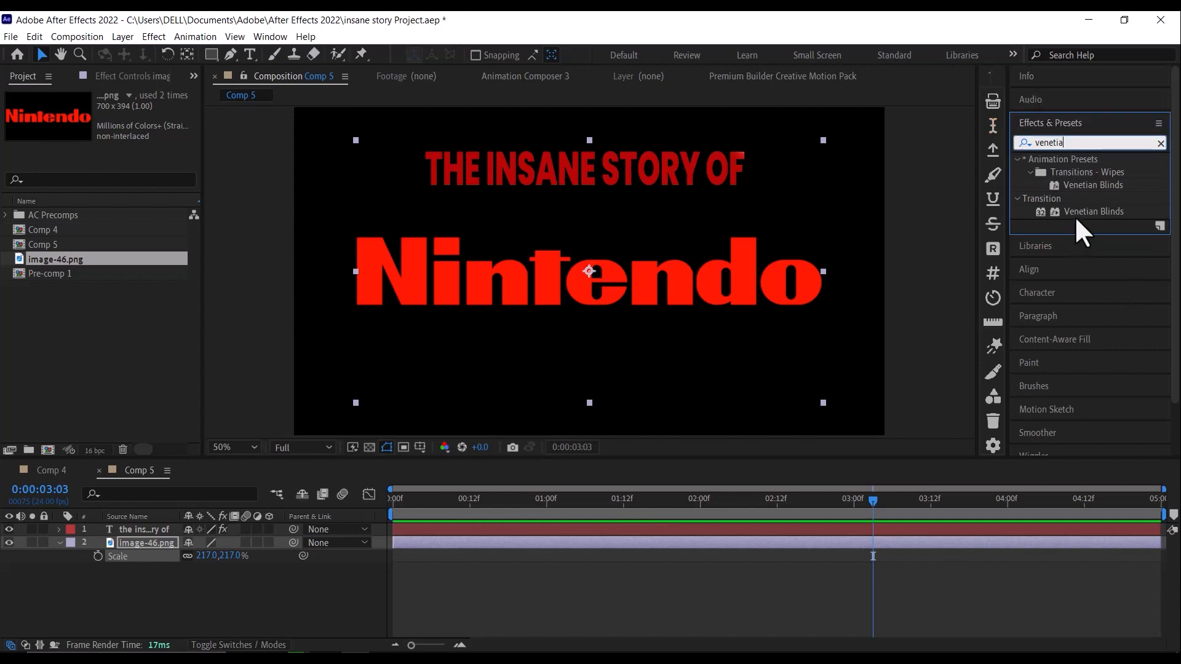
{"action": "left_click_drag", "start_coordinate": [1083, 211], "coordinate": [164, 551]}
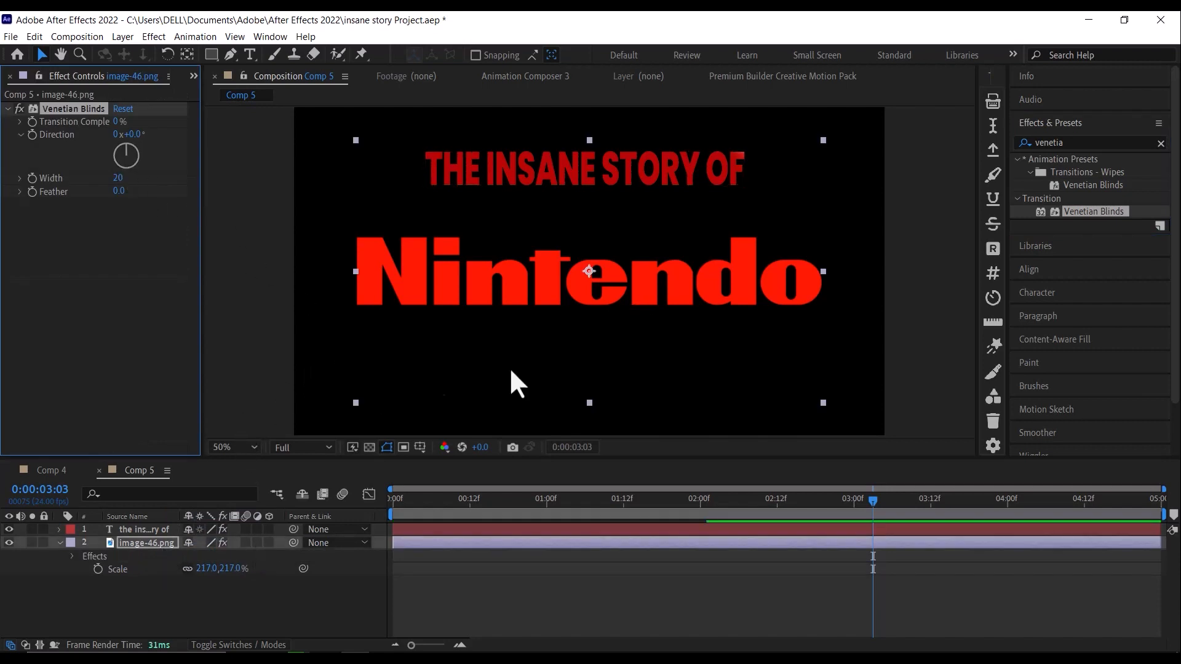
- Set the logo's Venetian Blinds to 34% transition completion, 90° direction and a width of 8
{"action": "left_click", "coordinate": [116, 121]}
{"action": "type", "text": "0"}
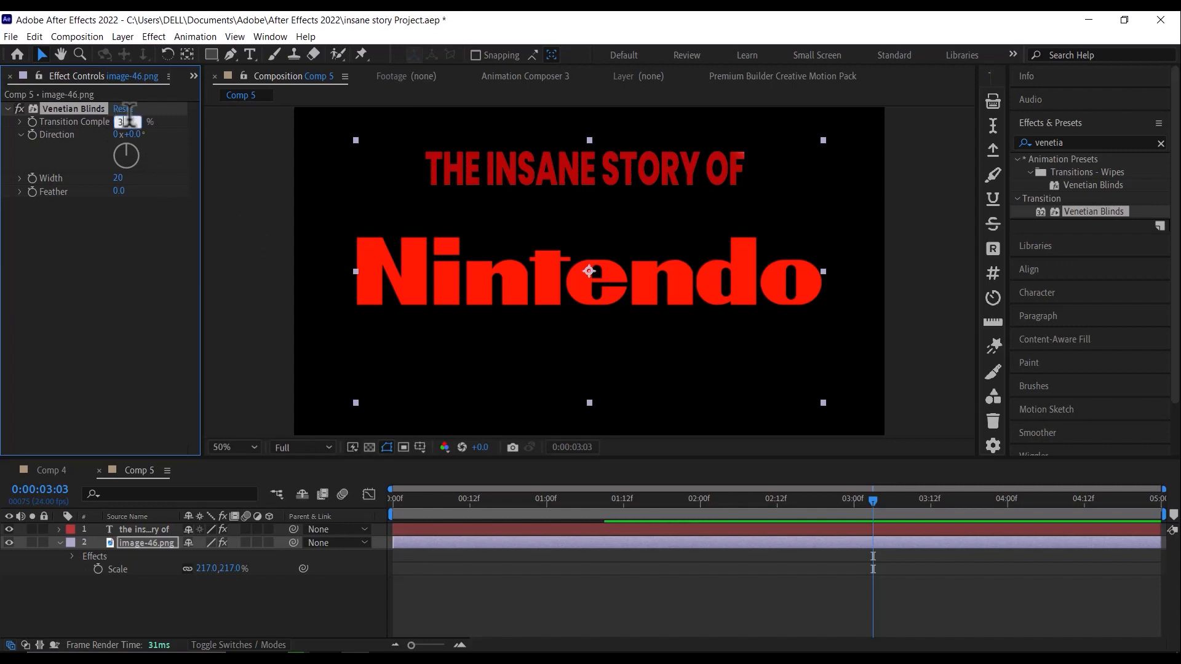
{"action": "type", "text": "34"}
{"action": "key", "text": "Return"}
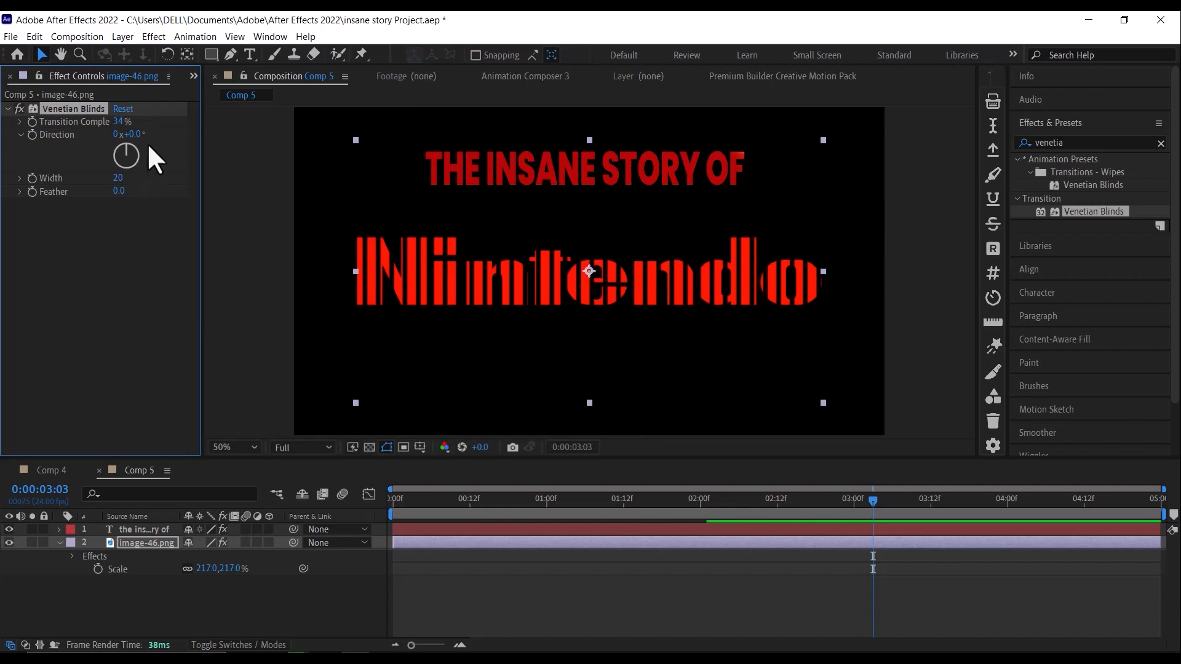
{"action": "left_click", "coordinate": [137, 134]}
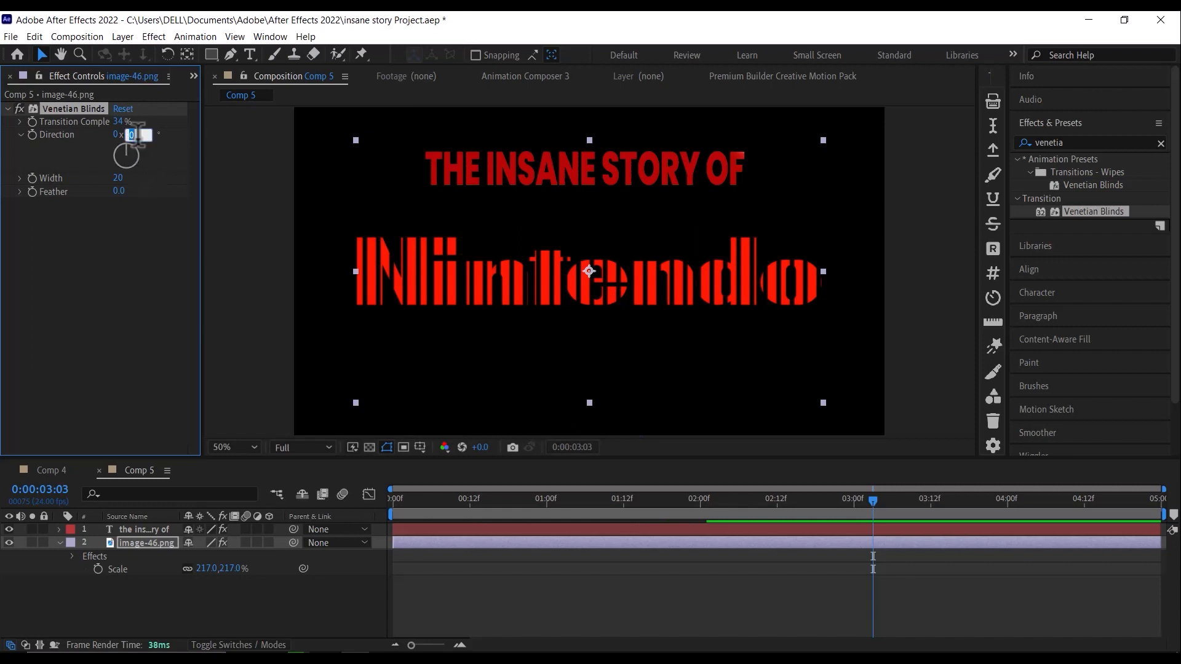
{"action": "type", "text": "90"}
{"action": "key", "text": "Return"}
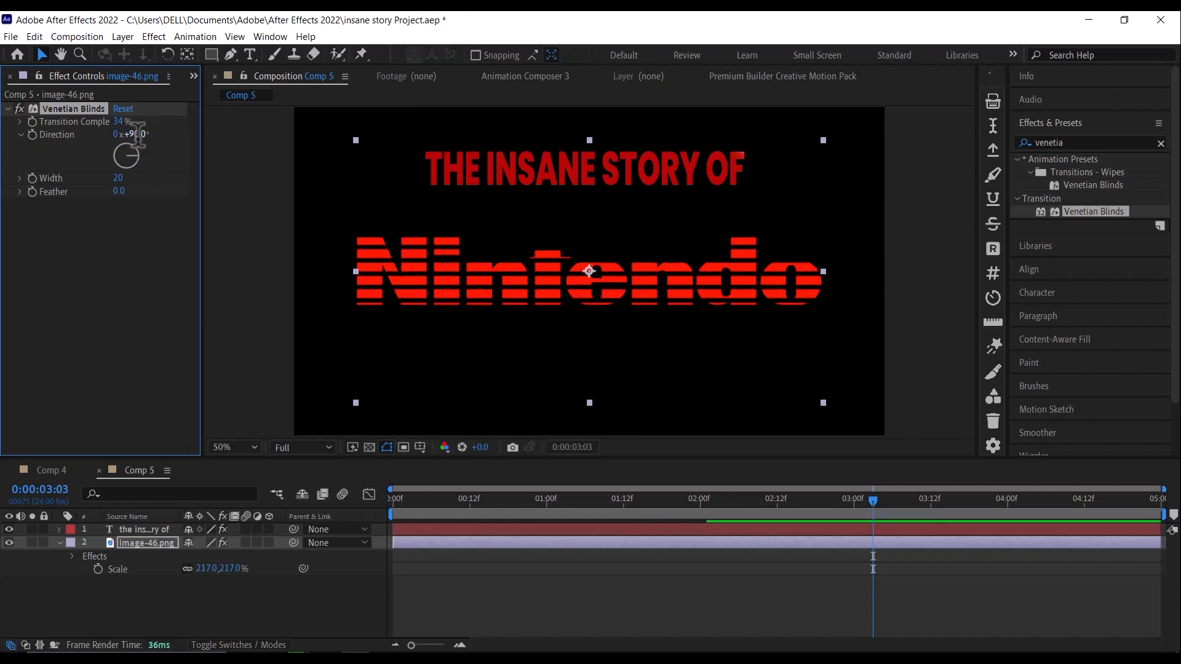
{"action": "left_click", "coordinate": [118, 178]}
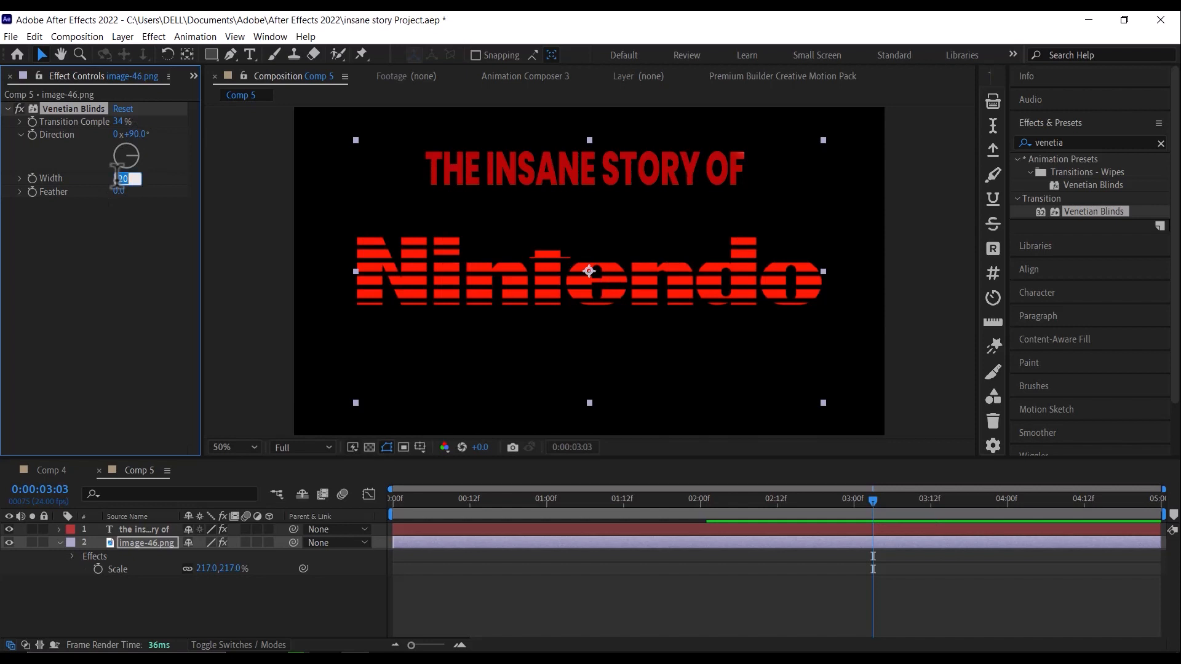
{"action": "type", "text": "3"}
{"action": "key", "text": "Return"}
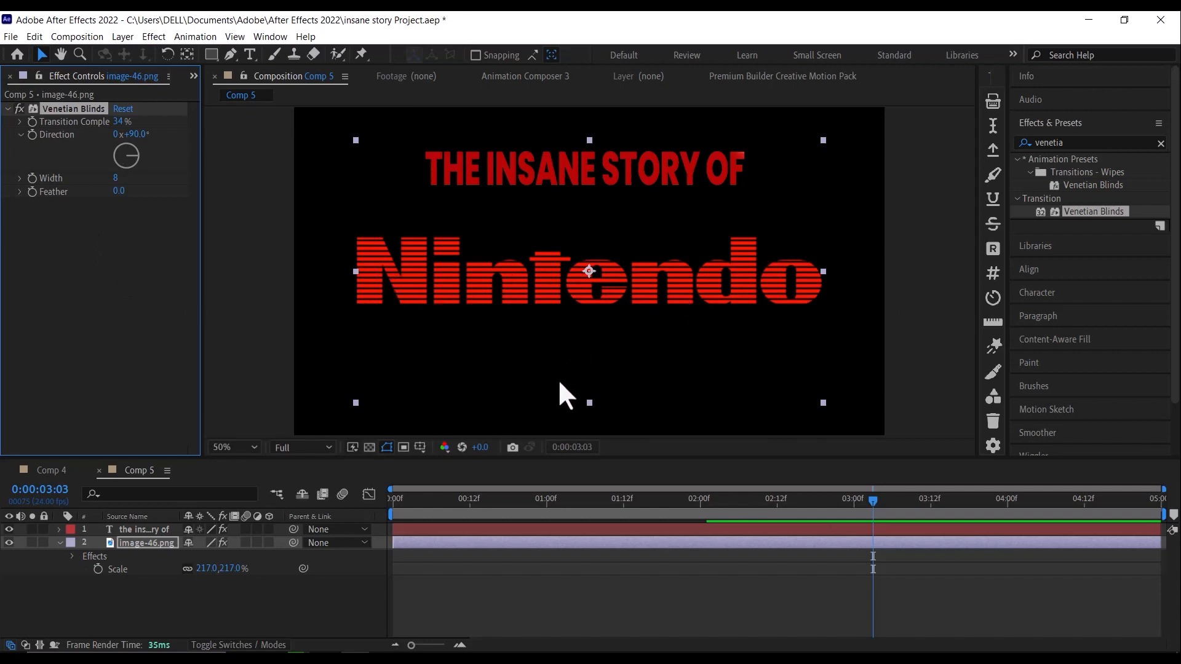
- Mask the logo layer with a thin rectangle over the tops of its letters and keyframe the mask path at 0:00:00:00
{"action": "left_click", "coordinate": [147, 544]}
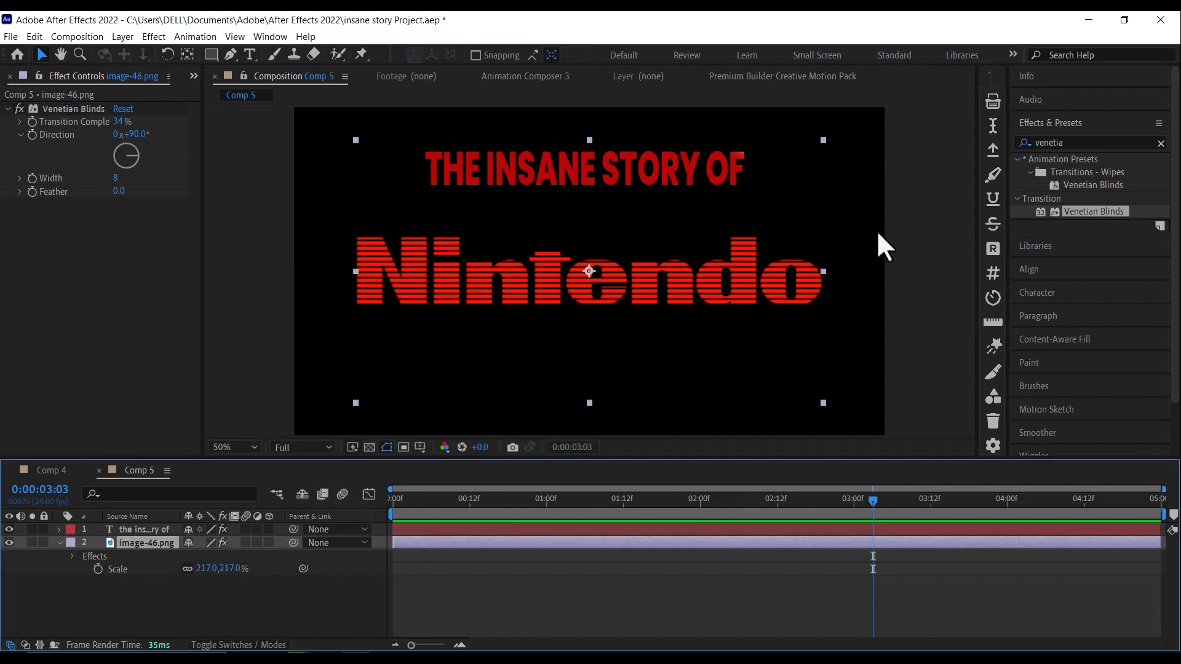
{"action": "left_click", "coordinate": [211, 55]}
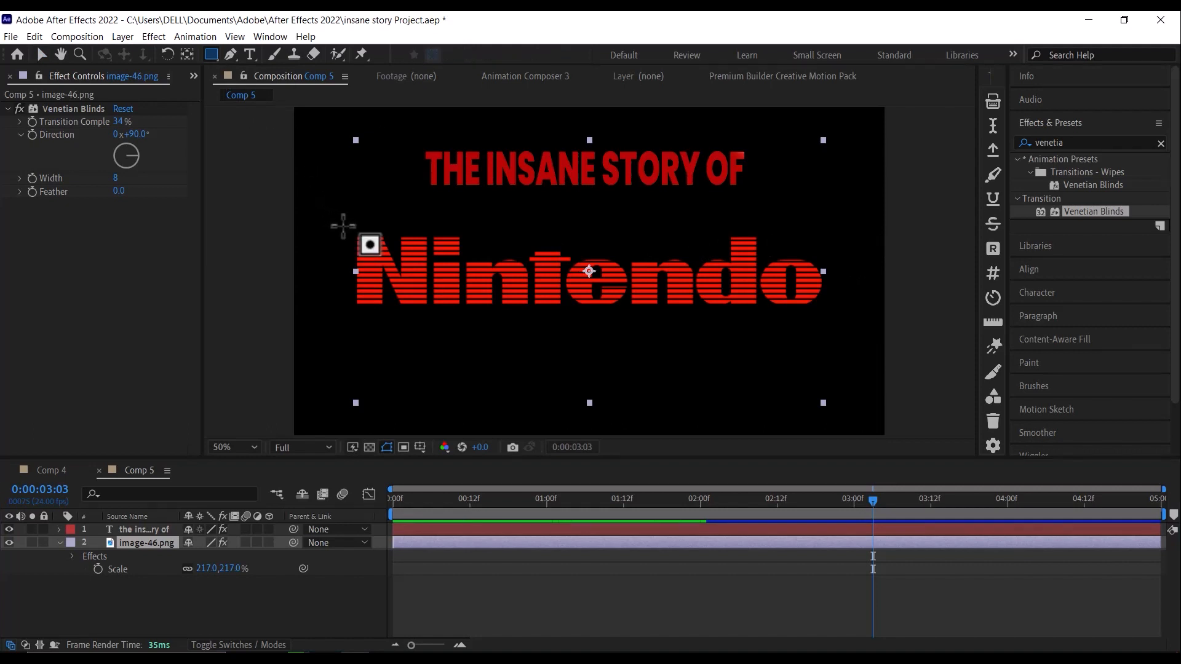
{"action": "left_click_drag", "start_coordinate": [341, 226], "coordinate": [849, 251]}
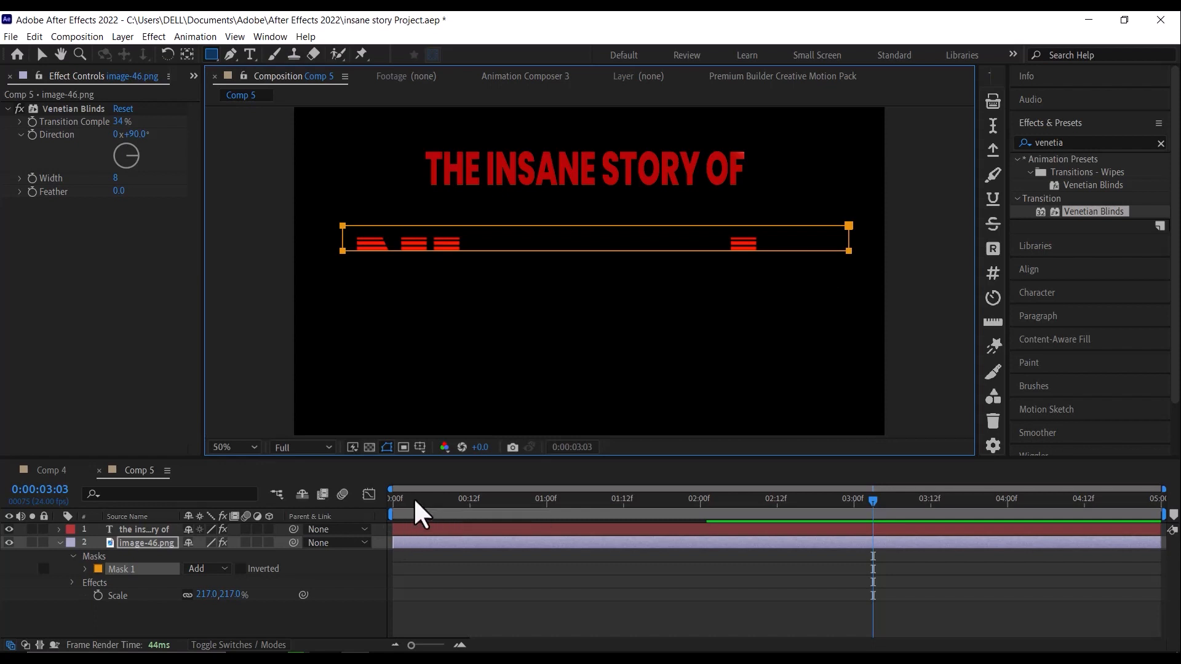
{"action": "left_click", "coordinate": [396, 503]}
{"action": "left_click_drag", "start_coordinate": [392, 499], "coordinate": [379, 505]}
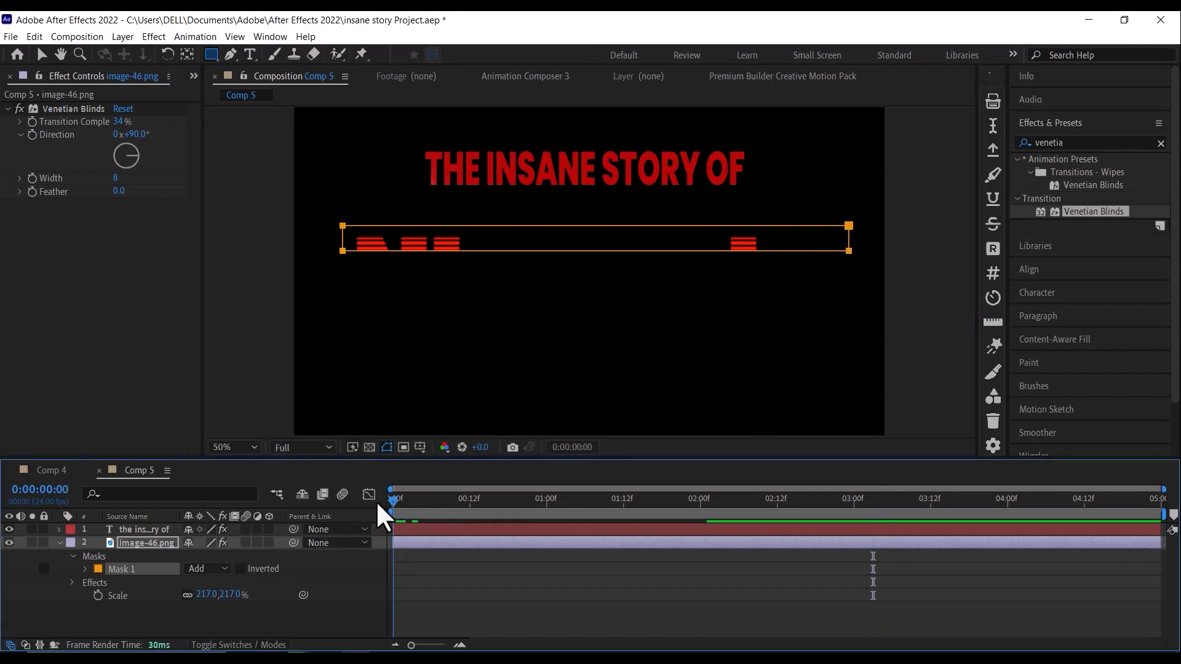
{"action": "left_click", "coordinate": [86, 569]}
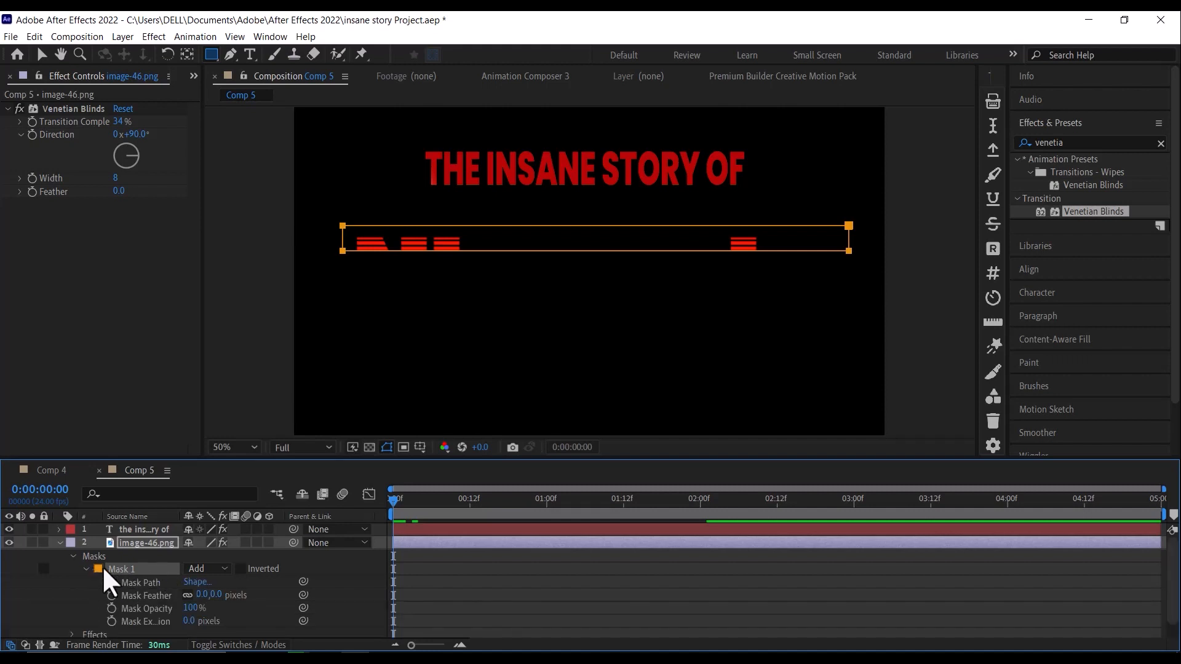
{"action": "left_click", "coordinate": [111, 582]}
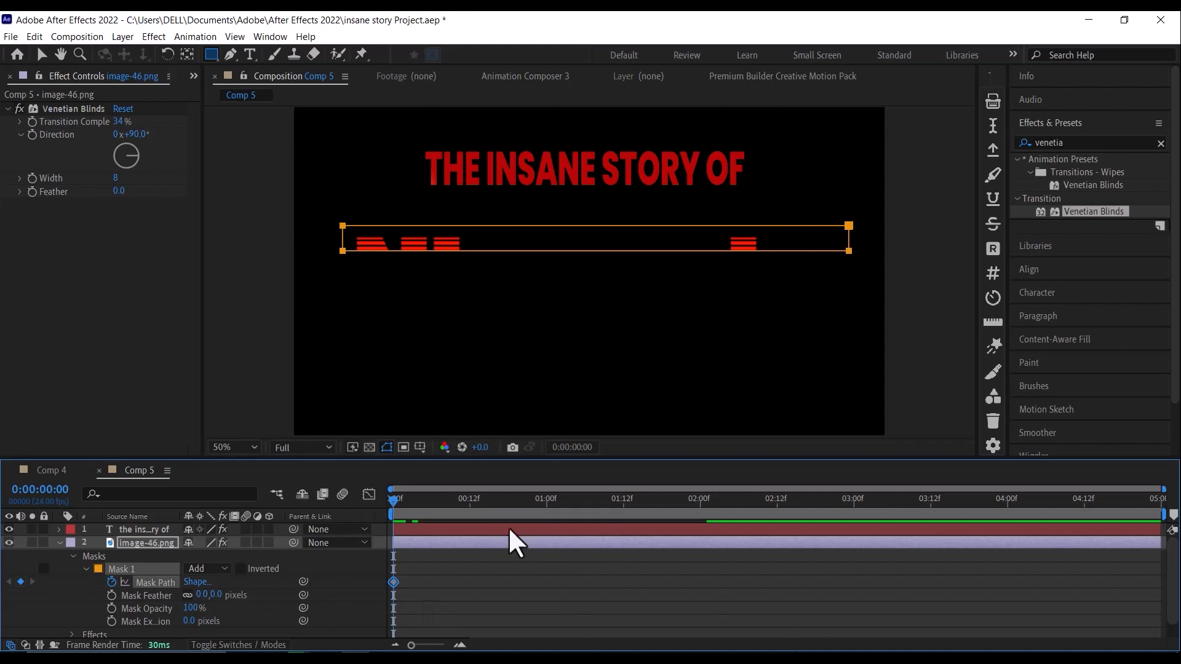
- At 0:00:03:00, extend the first mask's lower edge to just below the letters so it encloses the whole logo
{"action": "left_click_drag", "start_coordinate": [394, 506], "coordinate": [852, 532]}
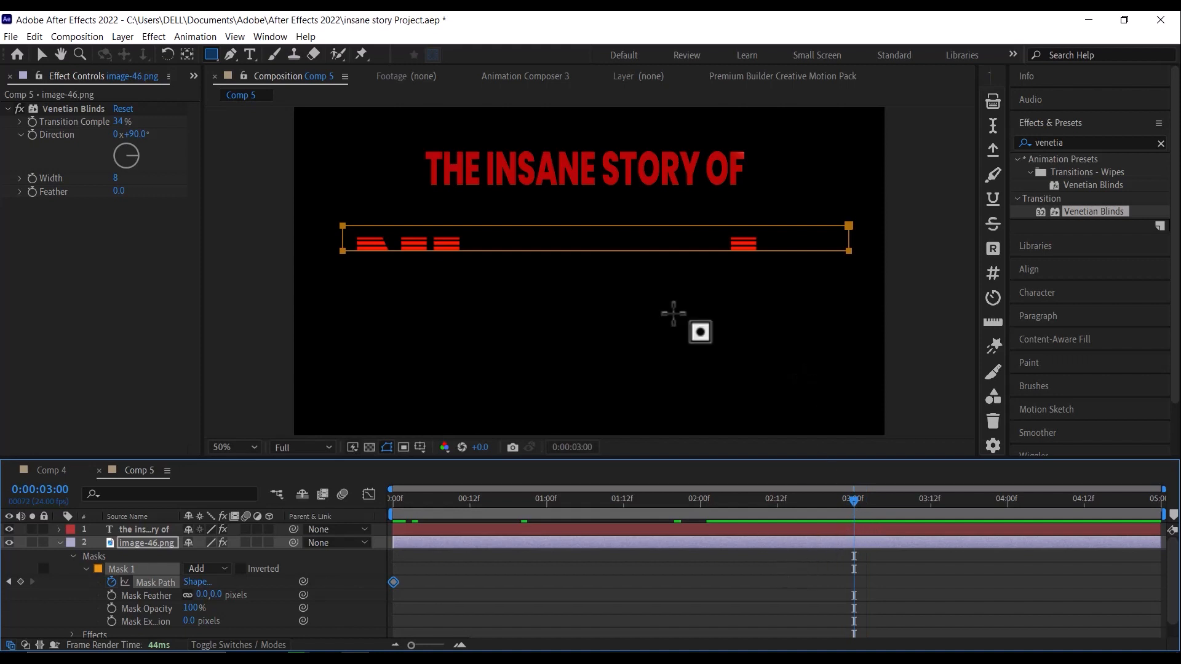
{"action": "left_click", "coordinate": [41, 54]}
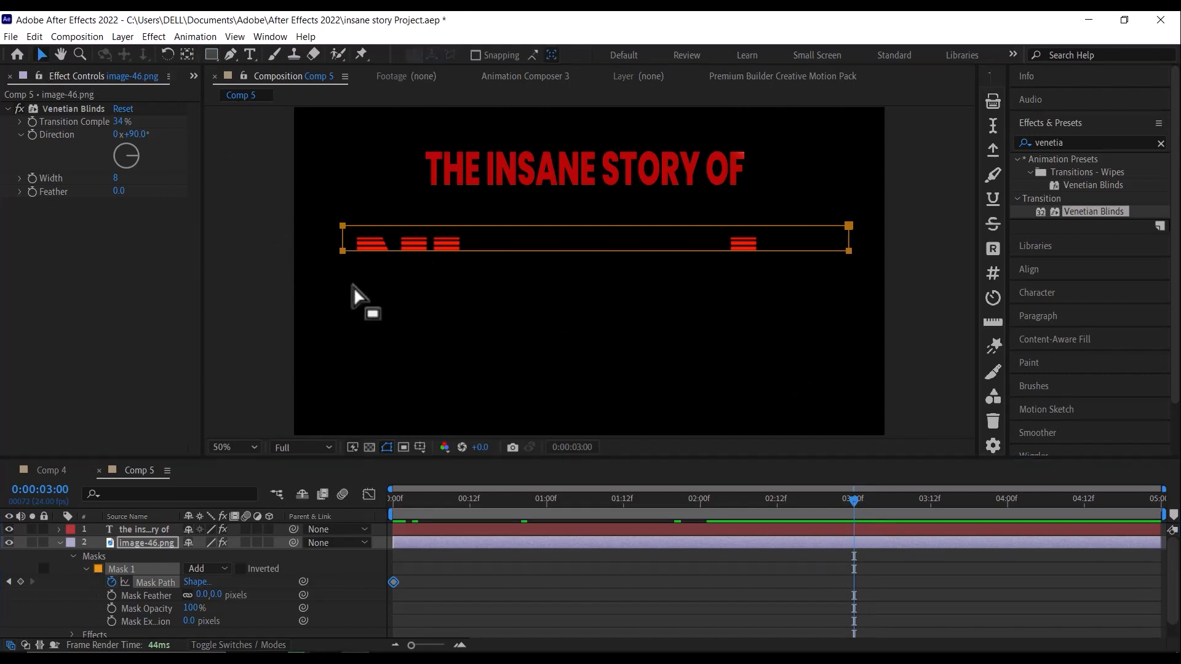
{"action": "left_click", "coordinate": [343, 259]}
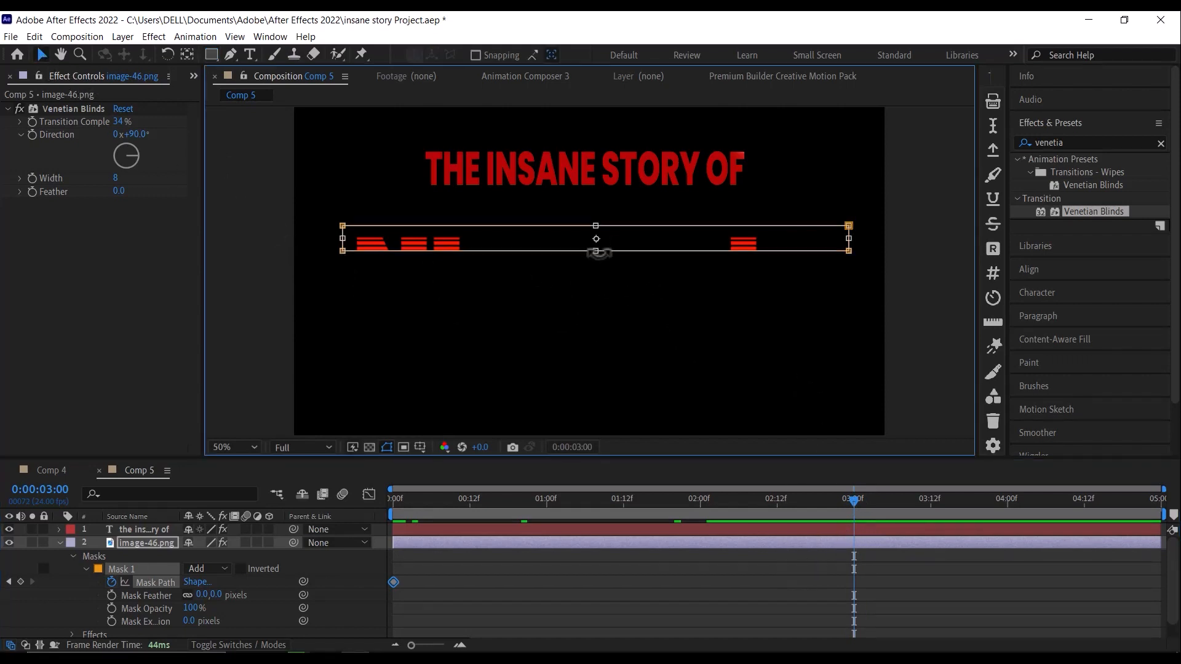
{"action": "left_click_drag", "start_coordinate": [596, 250], "coordinate": [594, 314]}
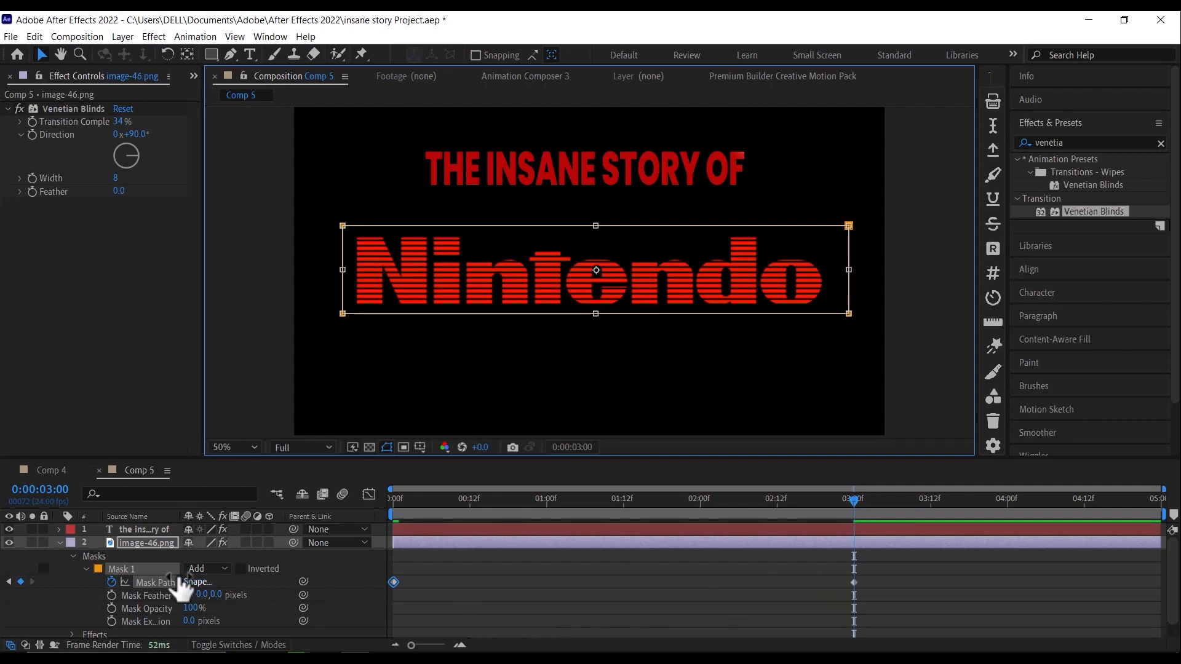
- At 0:00:00:00, draw a second rectangular mask over the upper half of the logo and keyframe its mask path
{"action": "left_click", "coordinate": [130, 563]}
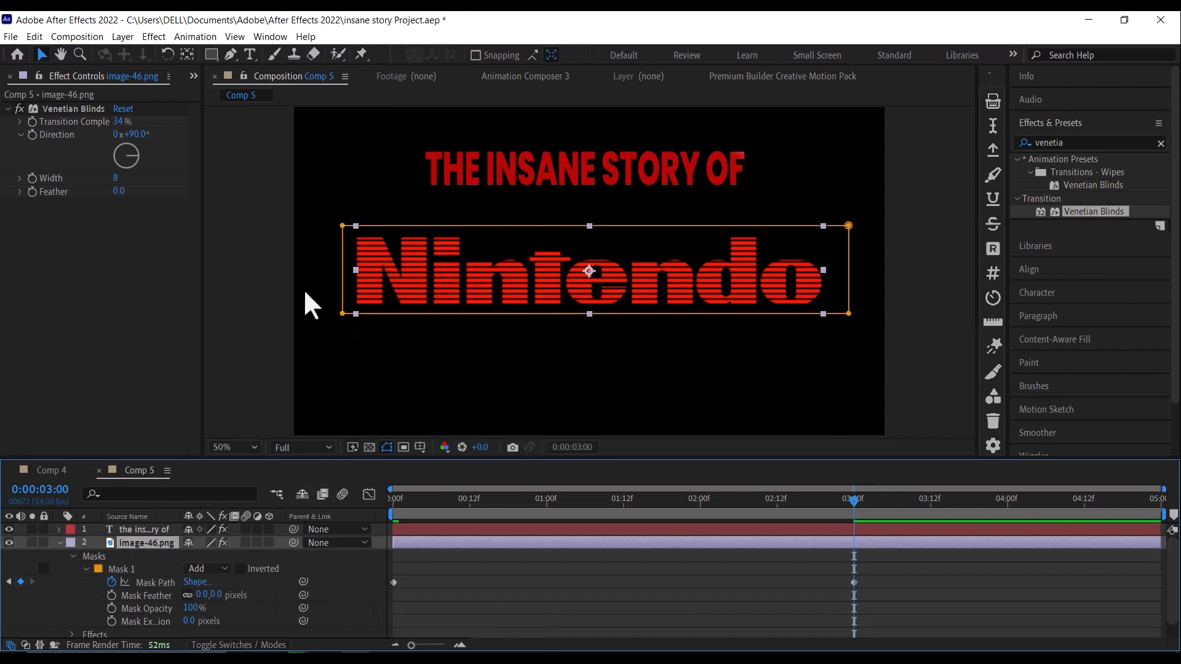
{"action": "left_click", "coordinate": [388, 503]}
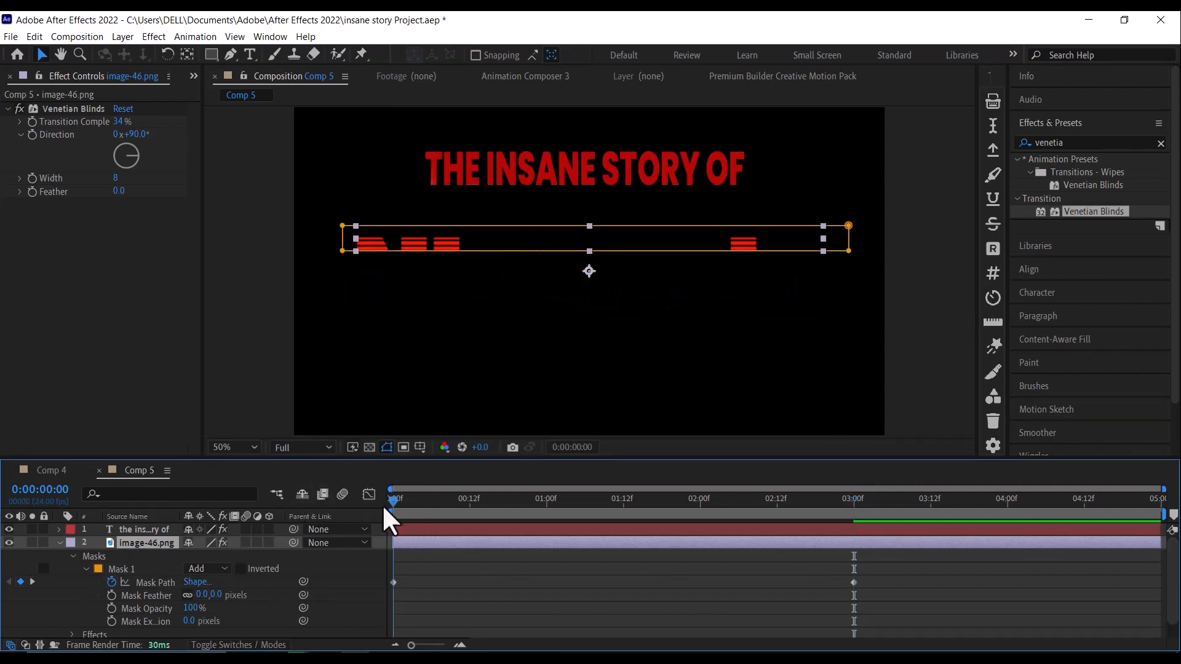
{"action": "left_click", "coordinate": [212, 56]}
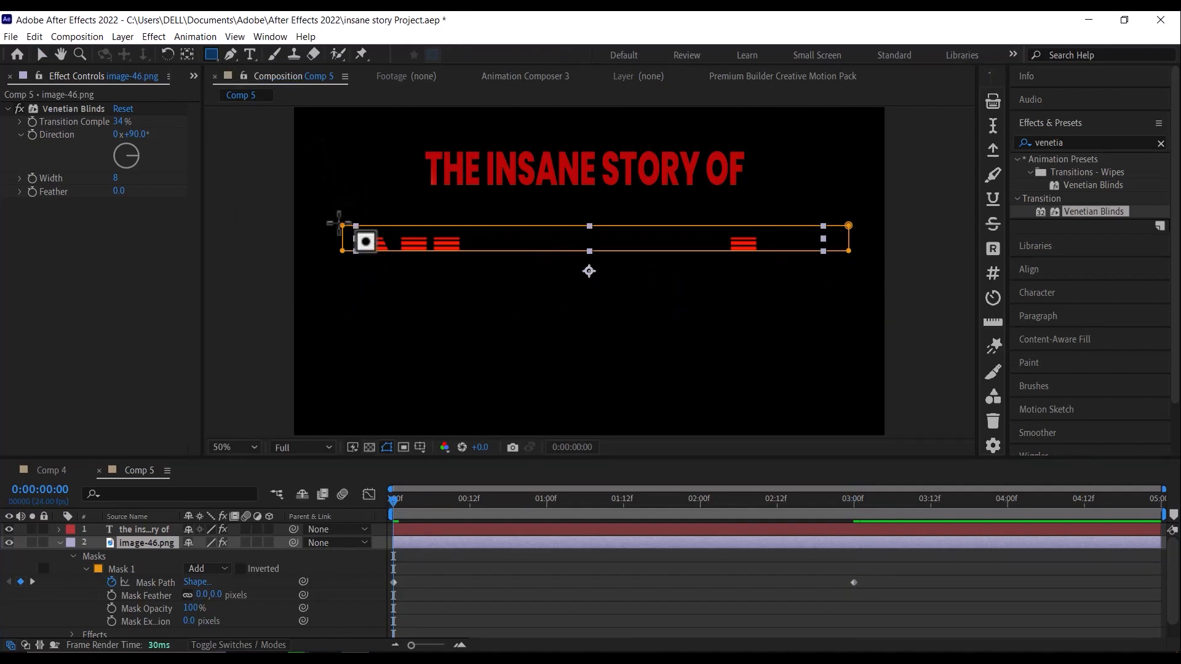
{"action": "left_click_drag", "start_coordinate": [342, 222], "coordinate": [848, 271]}
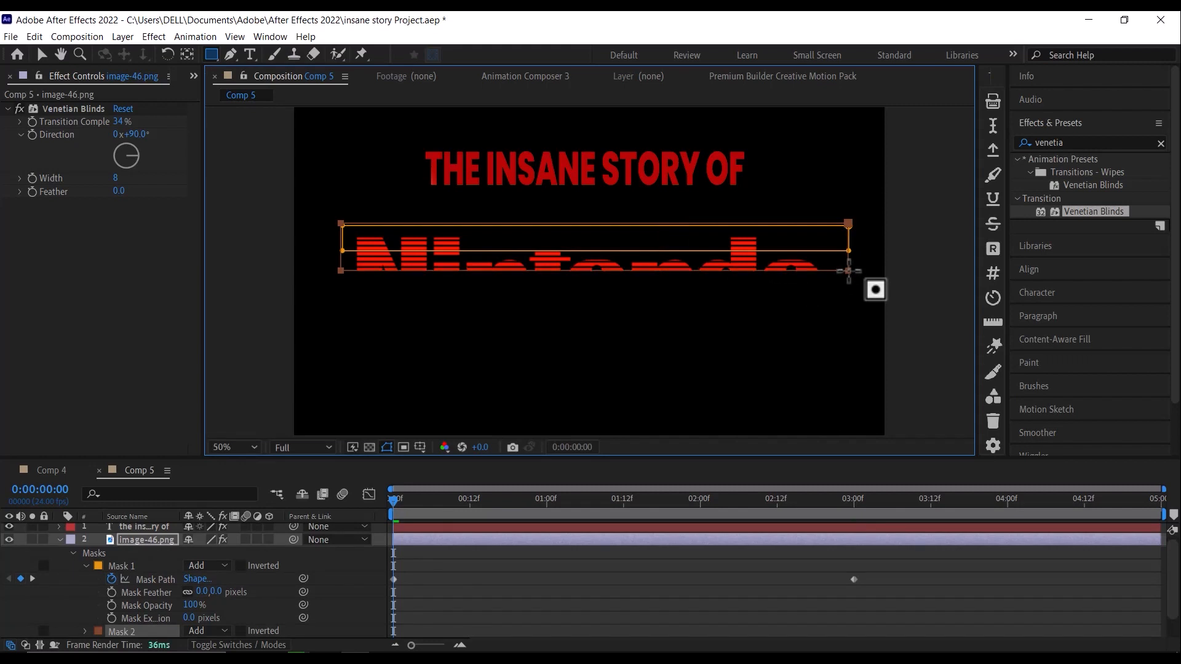
{"action": "left_click_drag", "start_coordinate": [849, 270], "coordinate": [851, 271]}
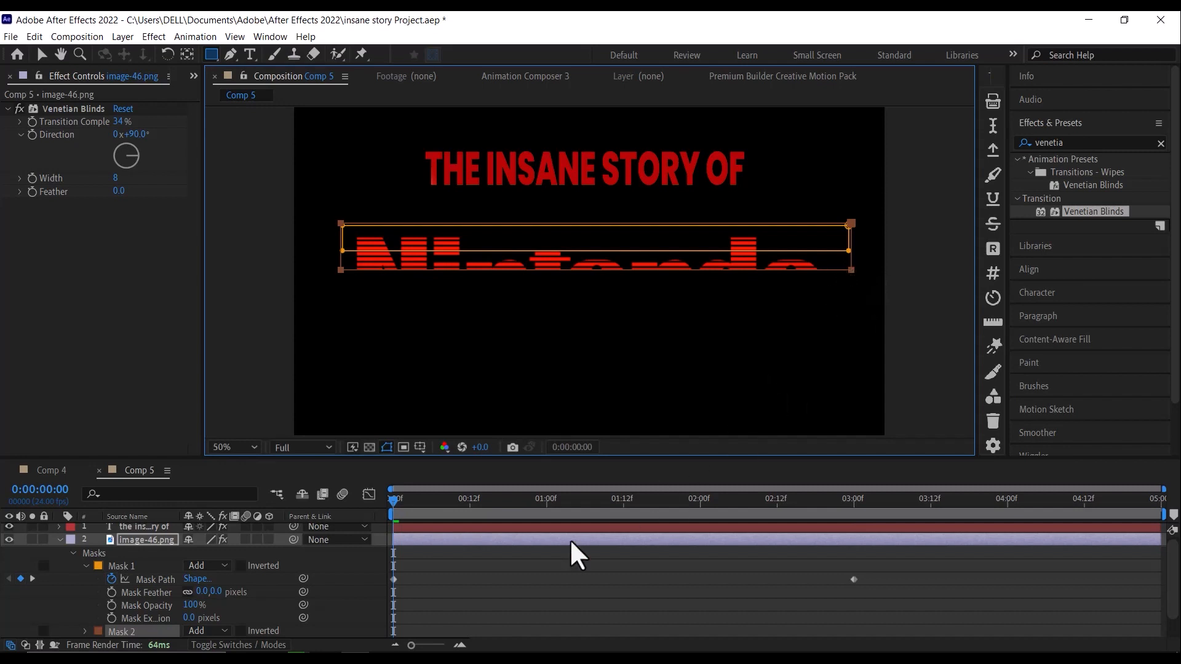
{"action": "scroll", "coordinate": [155, 588], "scroll_direction": "down", "scroll_amount": 1}
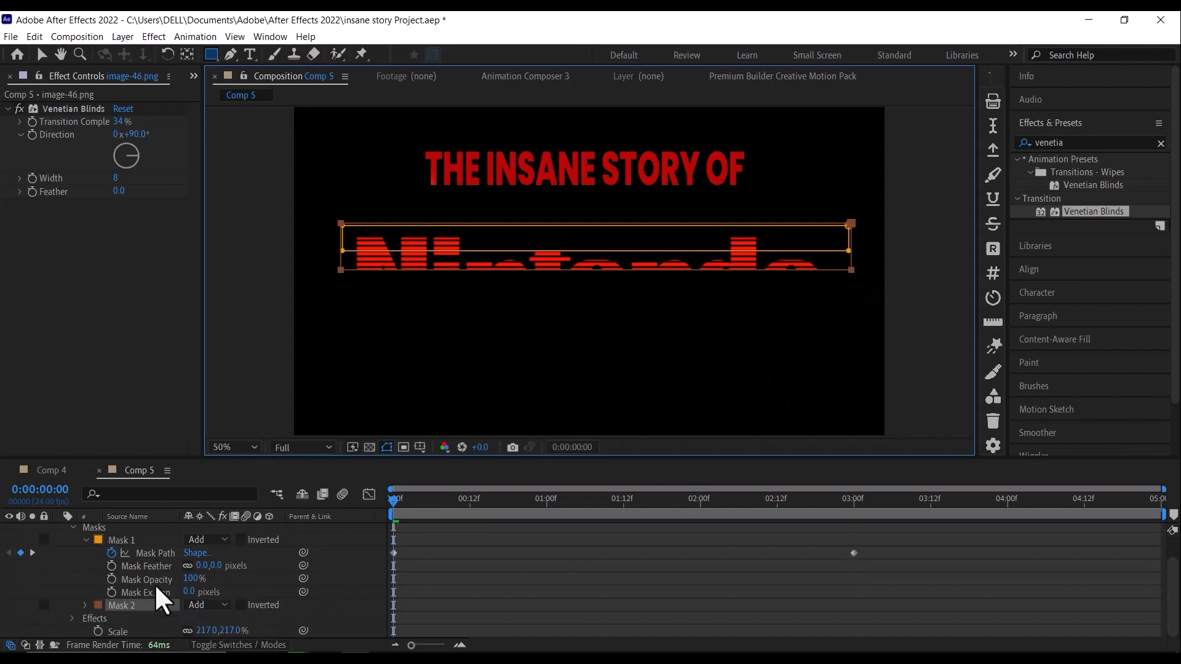
{"action": "left_click", "coordinate": [84, 605]}
{"action": "scroll", "coordinate": [106, 601], "scroll_direction": "down", "scroll_amount": 1}
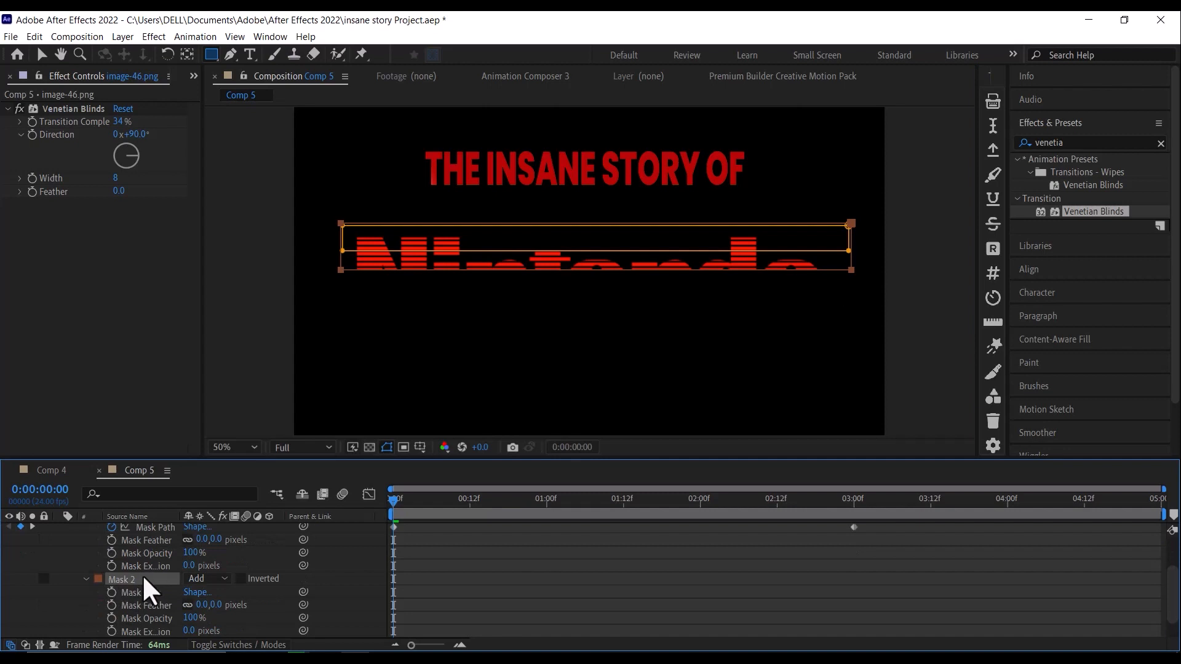
{"action": "left_click", "coordinate": [111, 592]}
- At 0:00:03:00, stretch the second mask's lower edge down past the logo and slightly beyond the first mask
{"action": "left_click_drag", "start_coordinate": [393, 505], "coordinate": [857, 517]}
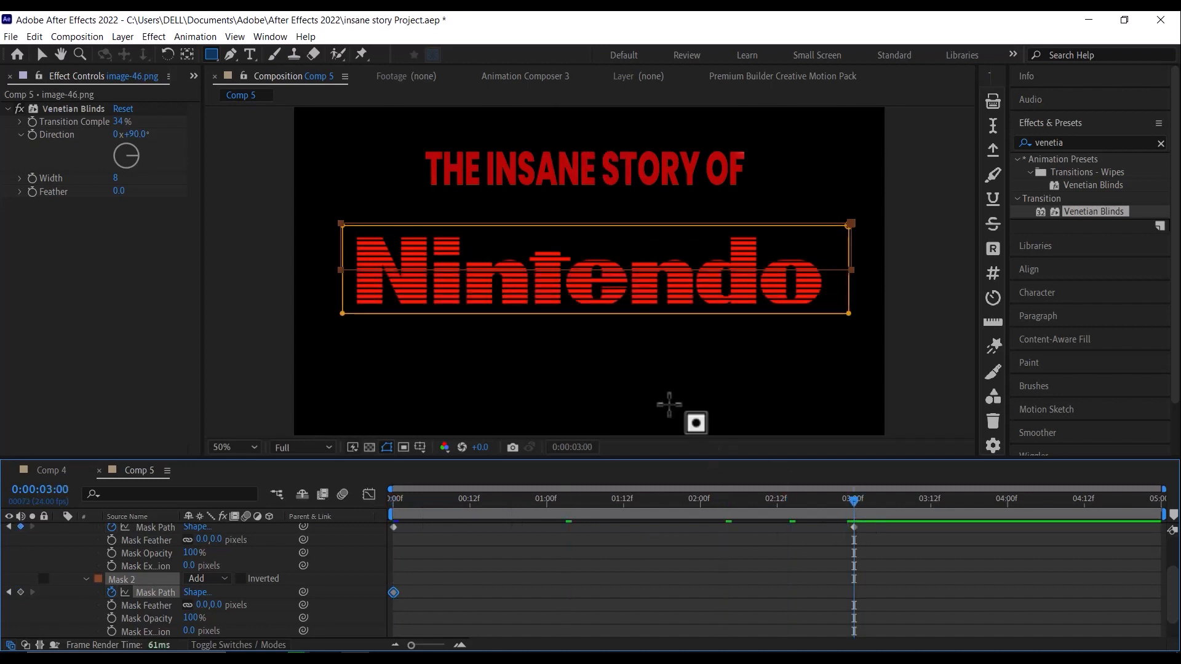
{"action": "left_click", "coordinate": [41, 54]}
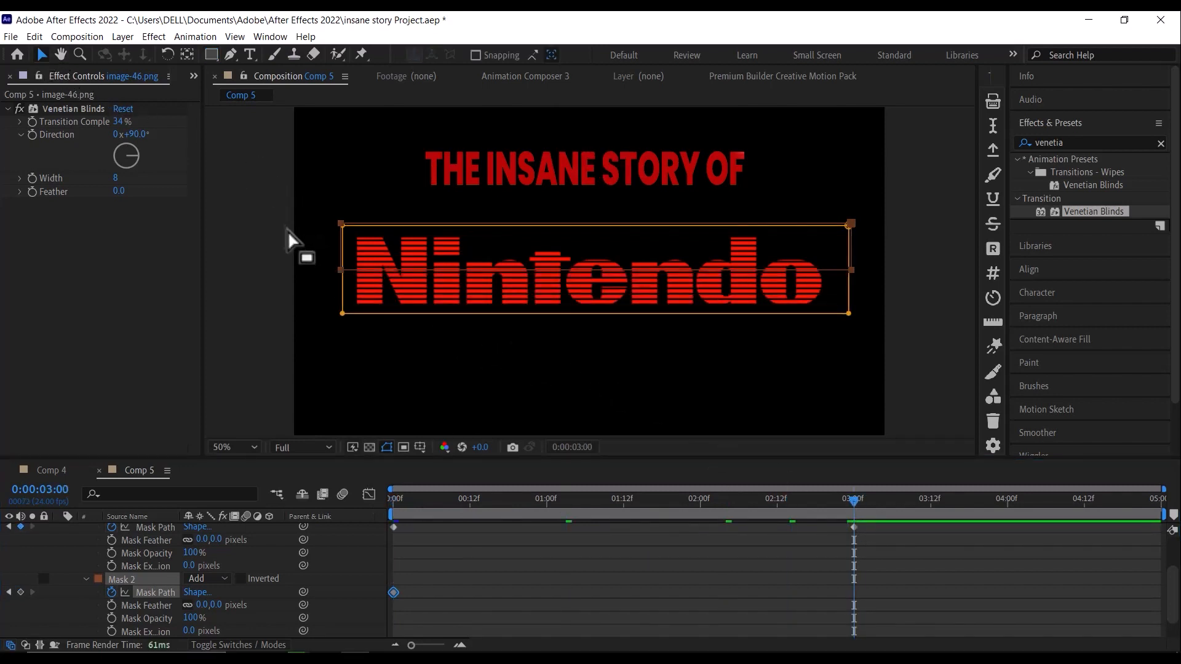
{"action": "left_click", "coordinate": [343, 278]}
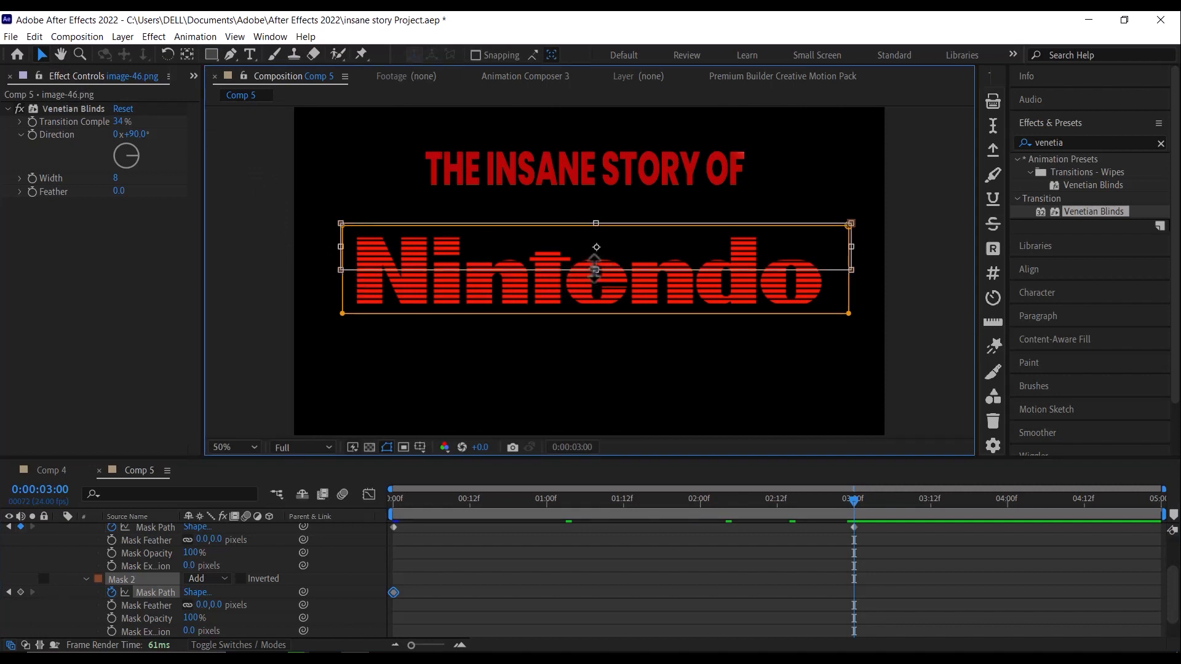
{"action": "left_click_drag", "start_coordinate": [595, 268], "coordinate": [587, 331]}
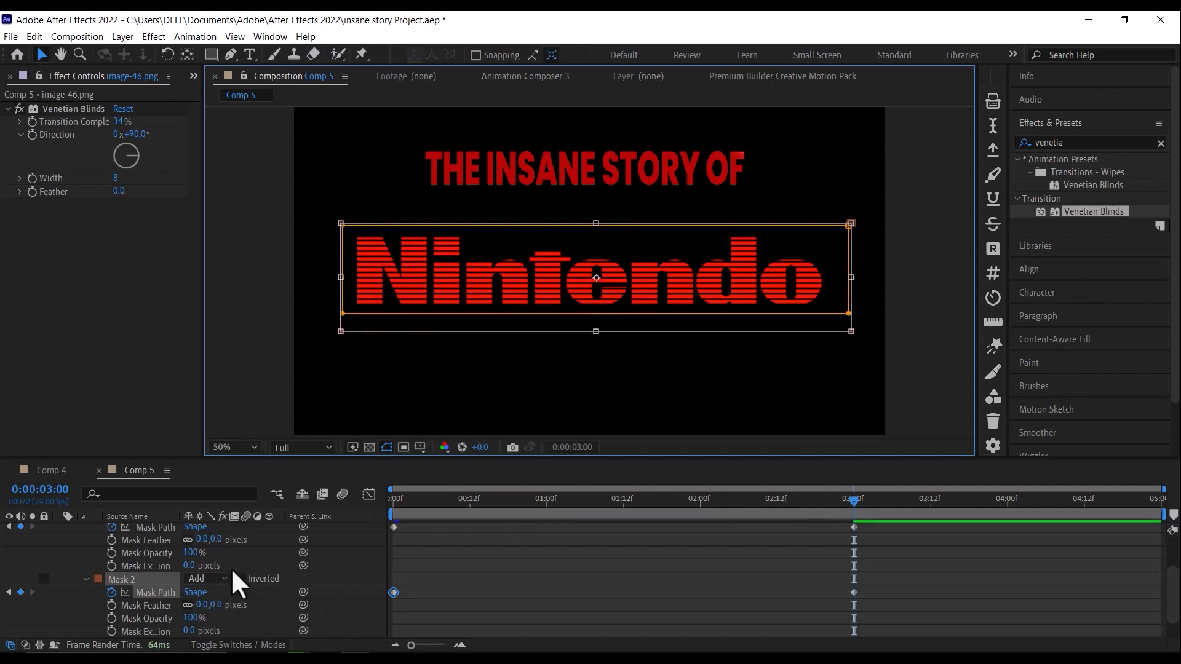
- Set the first logo mask's feather to 8 pixels
{"action": "scroll", "coordinate": [234, 569], "scroll_direction": "up", "scroll_amount": 1}
{"action": "scroll", "coordinate": [270, 579], "scroll_direction": "down", "scroll_amount": 1}
{"action": "scroll", "coordinate": [152, 555], "scroll_direction": "up", "scroll_amount": 1}
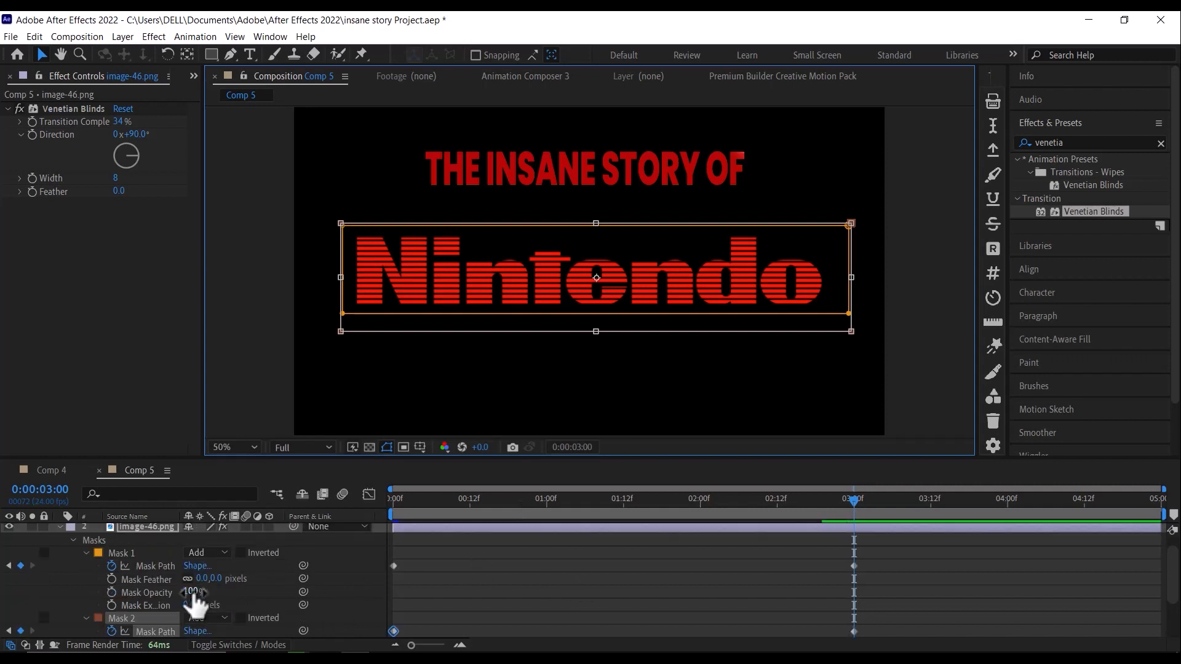
{"action": "left_click", "coordinate": [200, 578]}
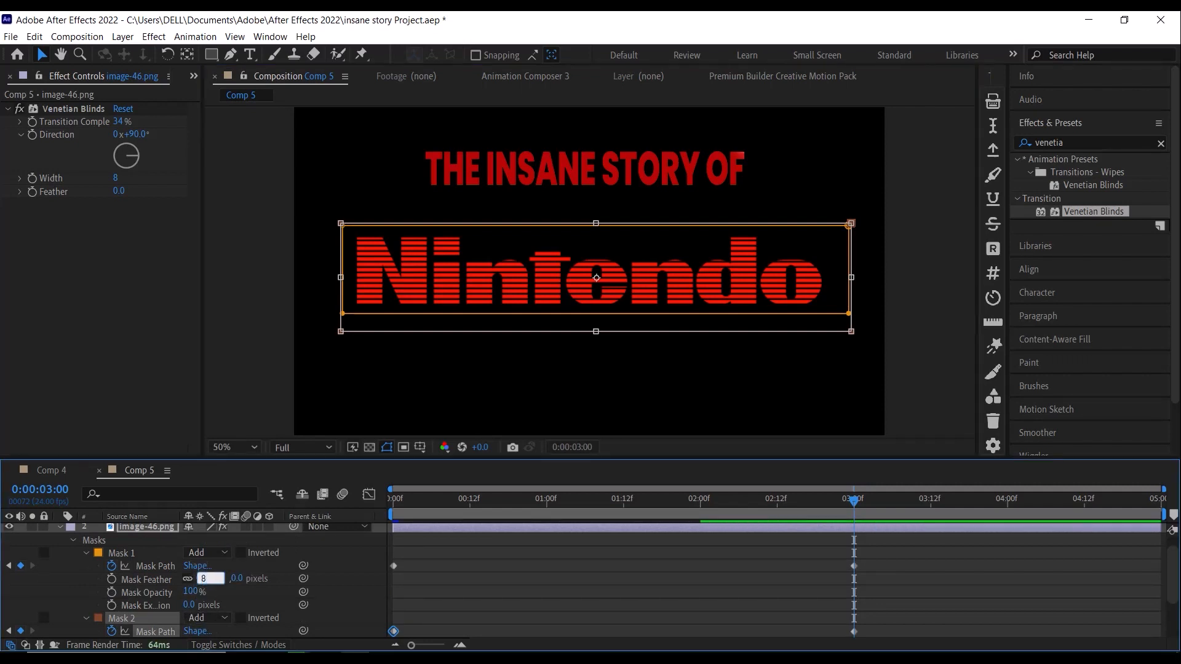
{"action": "key", "text": "Return"}
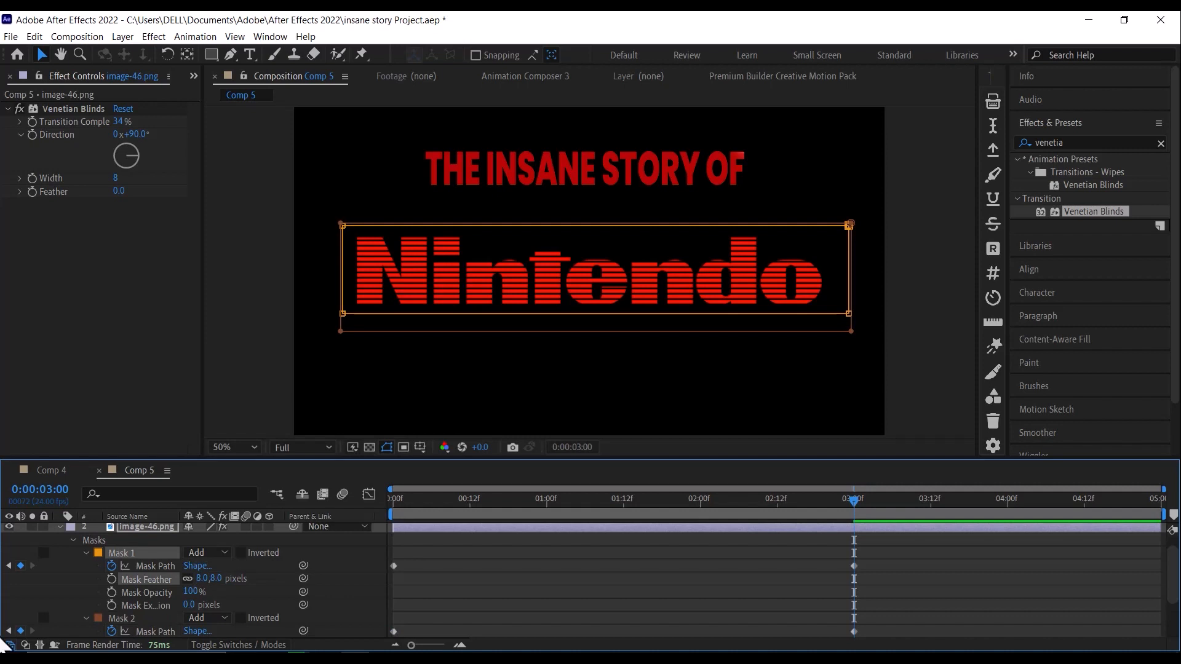
- Set the second logo mask's opacity to 25%
{"action": "scroll", "coordinate": [155, 603], "scroll_direction": "down", "scroll_amount": 3}
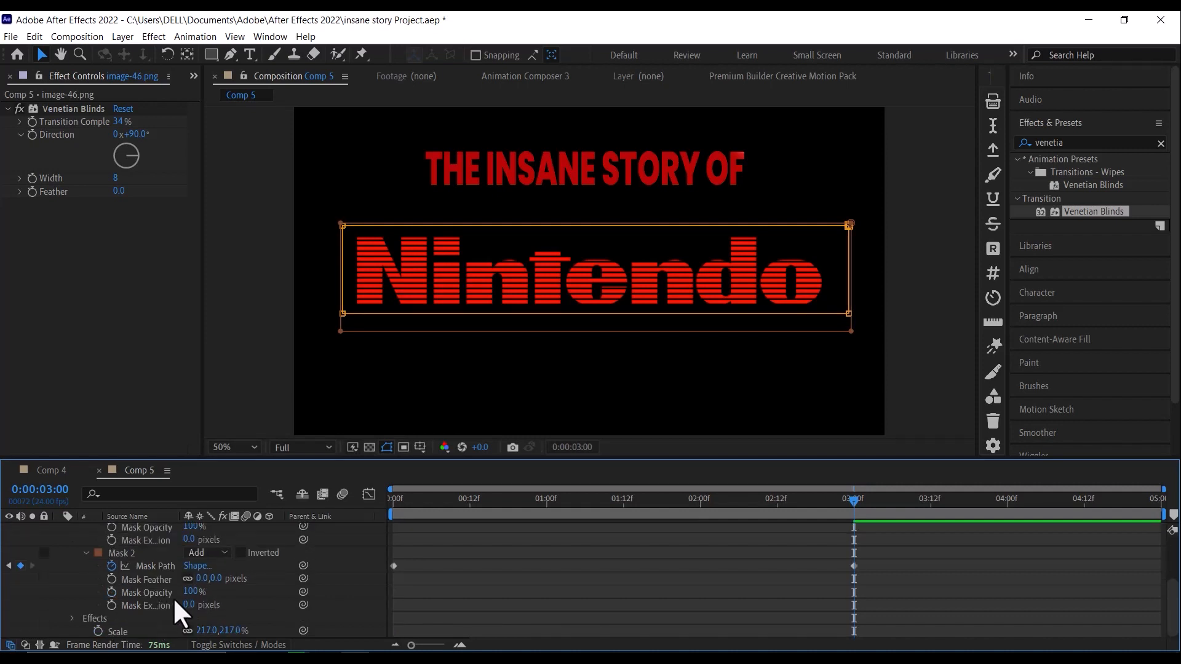
{"action": "left_click", "coordinate": [190, 592]}
{"action": "type", "text": "25"}
{"action": "key", "text": "Return"}
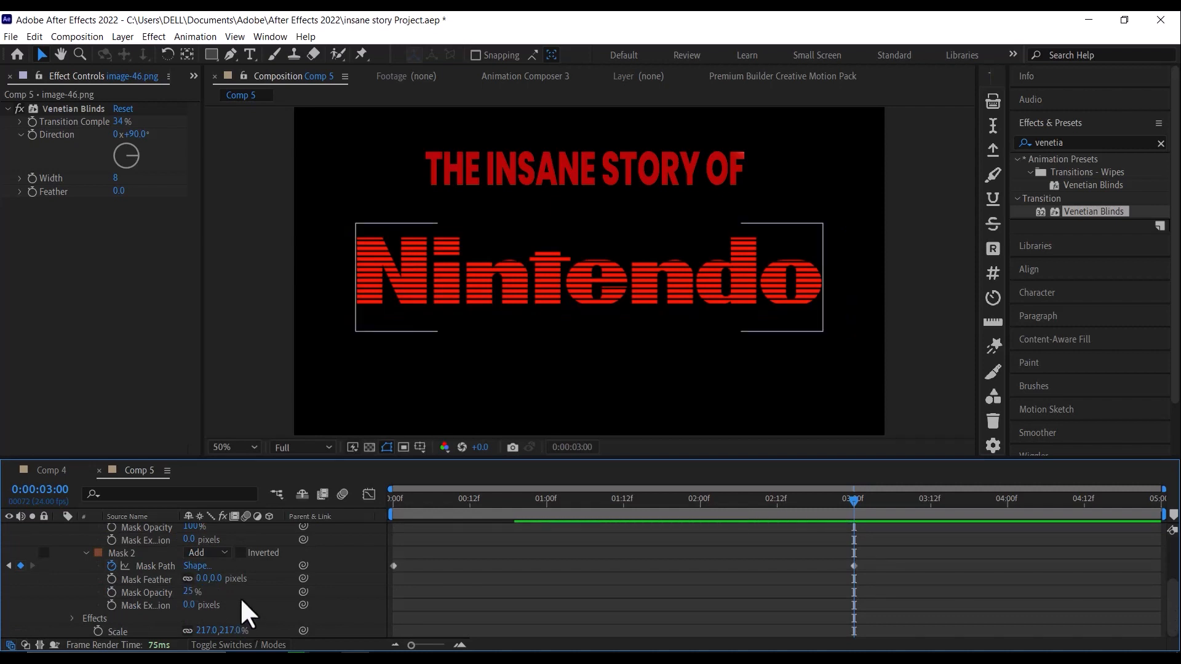
- Return to 0:00:00:00, collapse the logo layer's mask properties and preview the reveal animation
{"action": "left_click_drag", "start_coordinate": [443, 509], "coordinate": [359, 503]}
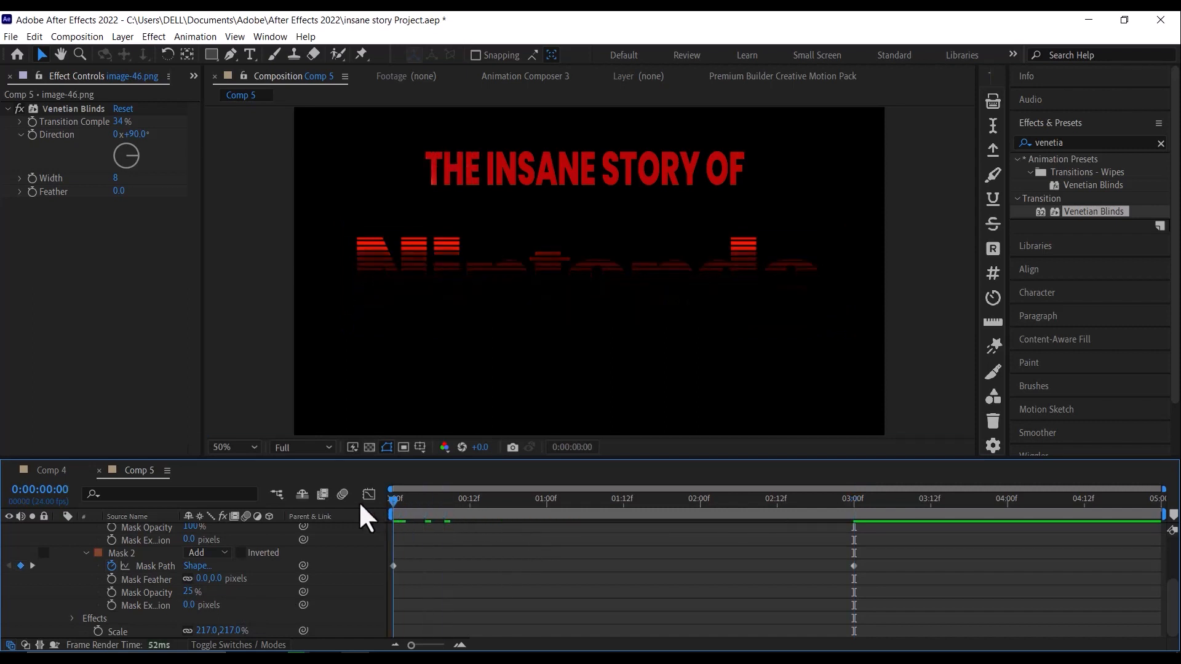
{"action": "scroll", "coordinate": [87, 542], "scroll_direction": "up", "scroll_amount": 1}
{"action": "scroll", "coordinate": [87, 542], "scroll_direction": "up", "scroll_amount": 2}
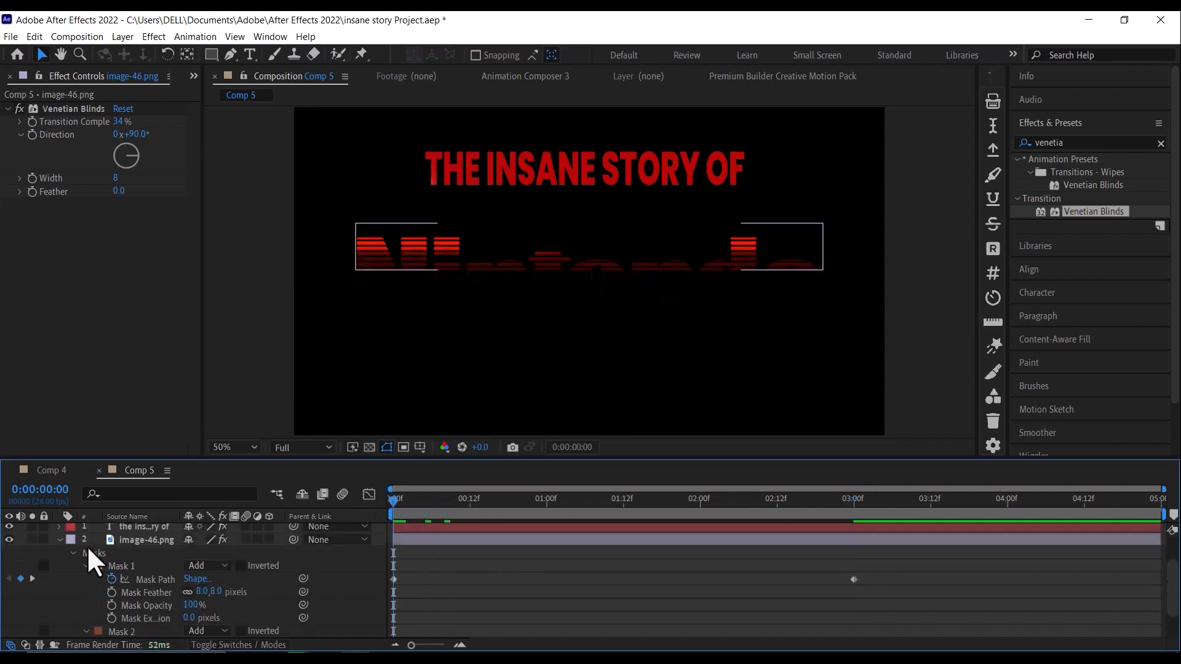
{"action": "left_click", "coordinate": [74, 552]}
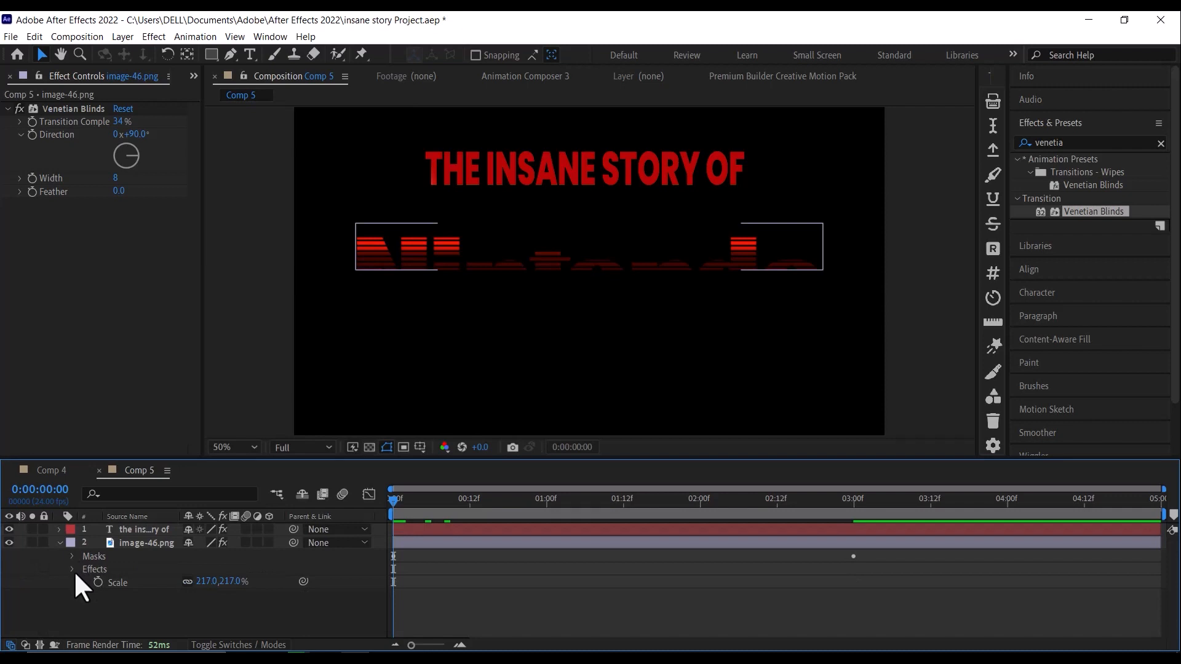
{"action": "key", "text": "space"}
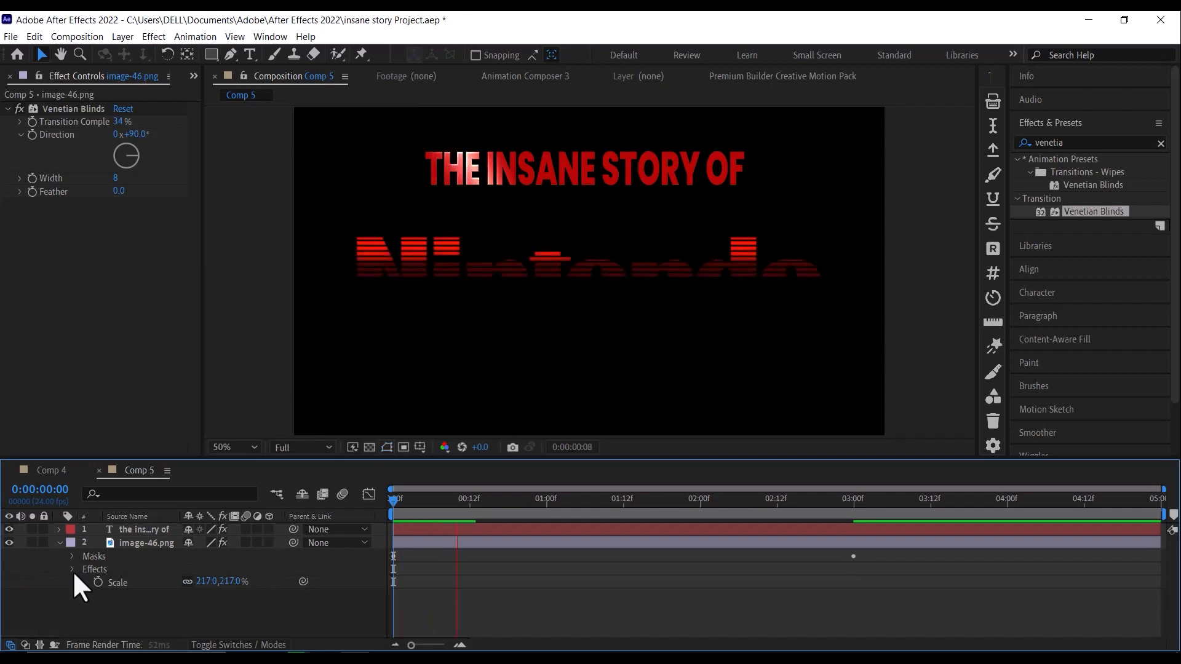